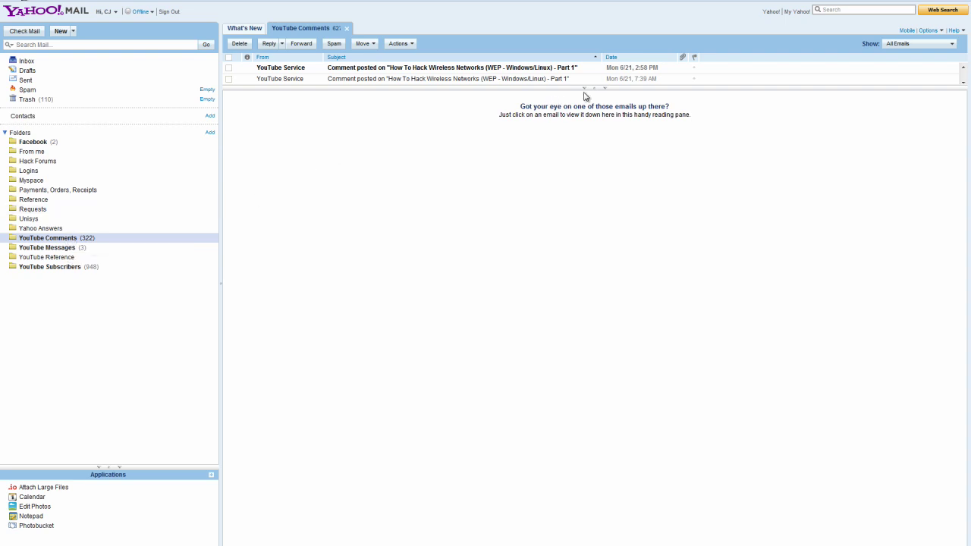
Step: Enlarge the message list of the YouTube Comments folder and look through the comment notification e-mails
{"action": "left_click_drag", "start_coordinate": [595, 87], "coordinate": [581, 360]}
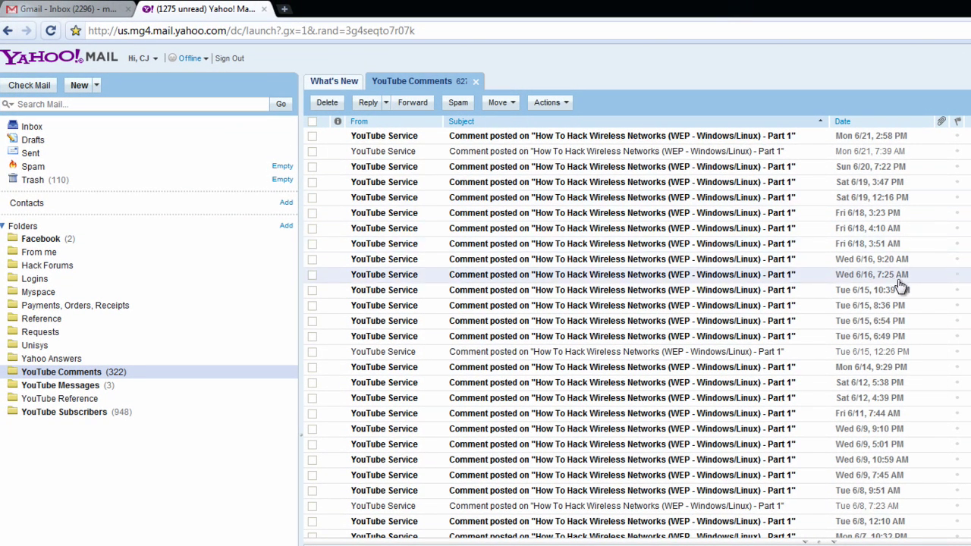
{"action": "scroll", "coordinate": [902, 288], "scroll_direction": "down", "scroll_amount": 5}
{"action": "scroll", "coordinate": [637, 305], "scroll_direction": "down", "scroll_amount": 10}
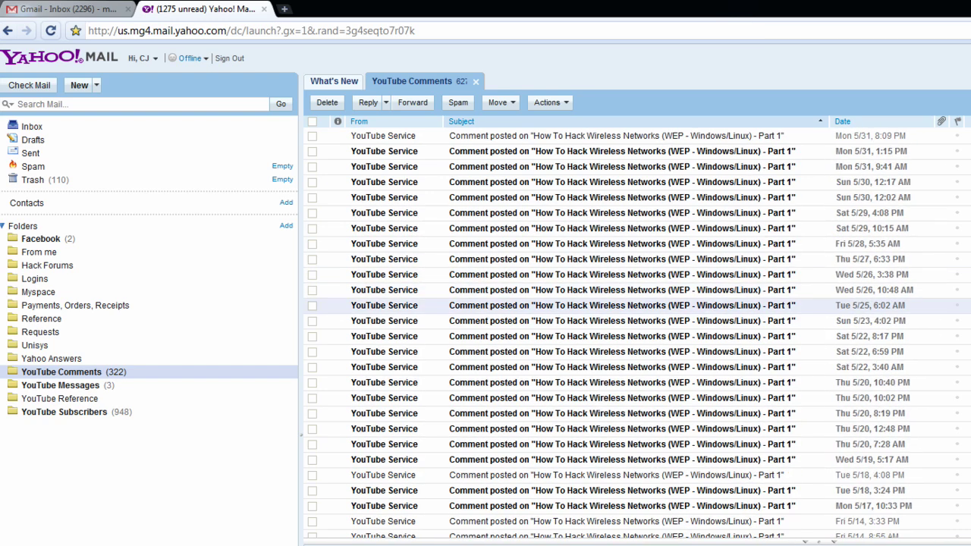
{"action": "scroll", "coordinate": [637, 305], "scroll_direction": "down", "scroll_amount": 8}
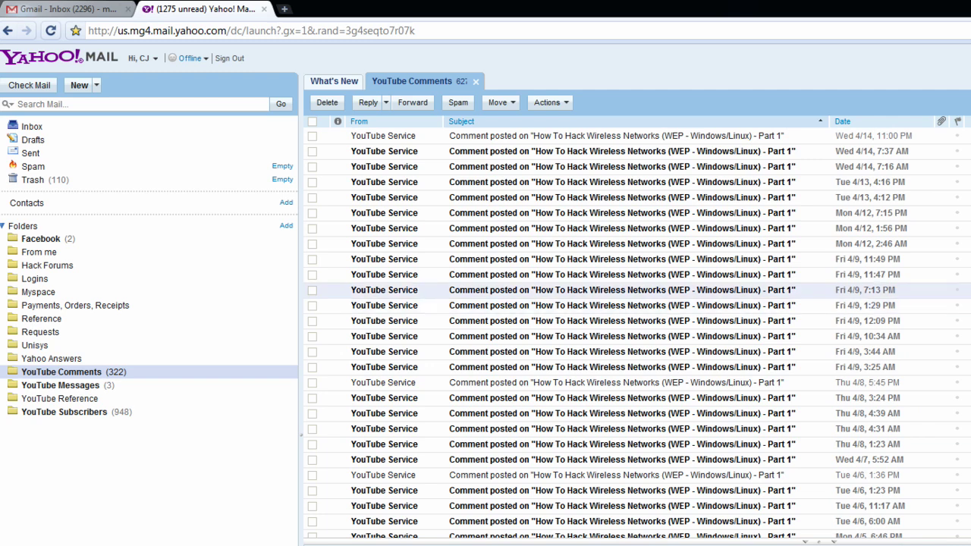
{"action": "scroll", "coordinate": [637, 305], "scroll_direction": "down", "scroll_amount": 8}
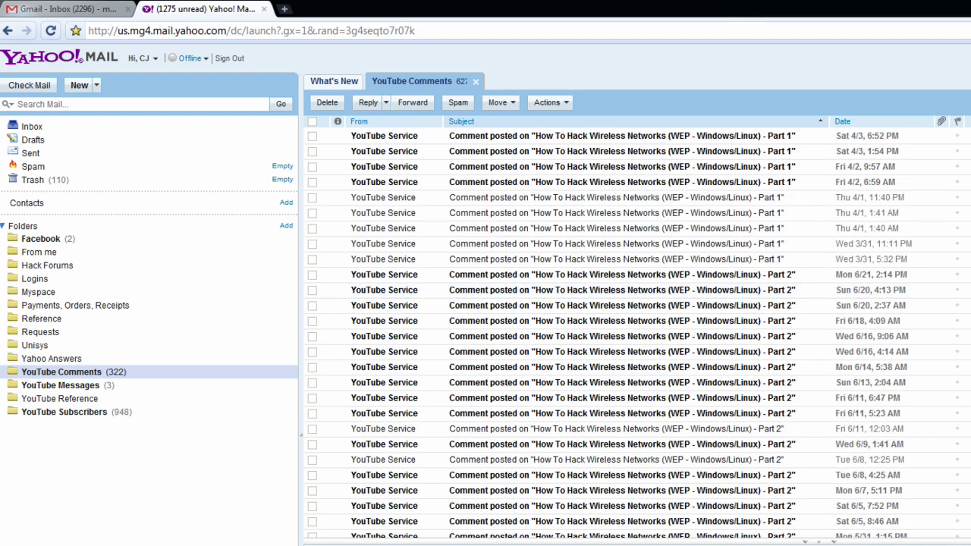
{"action": "scroll", "coordinate": [637, 291], "scroll_direction": "down", "scroll_amount": 9}
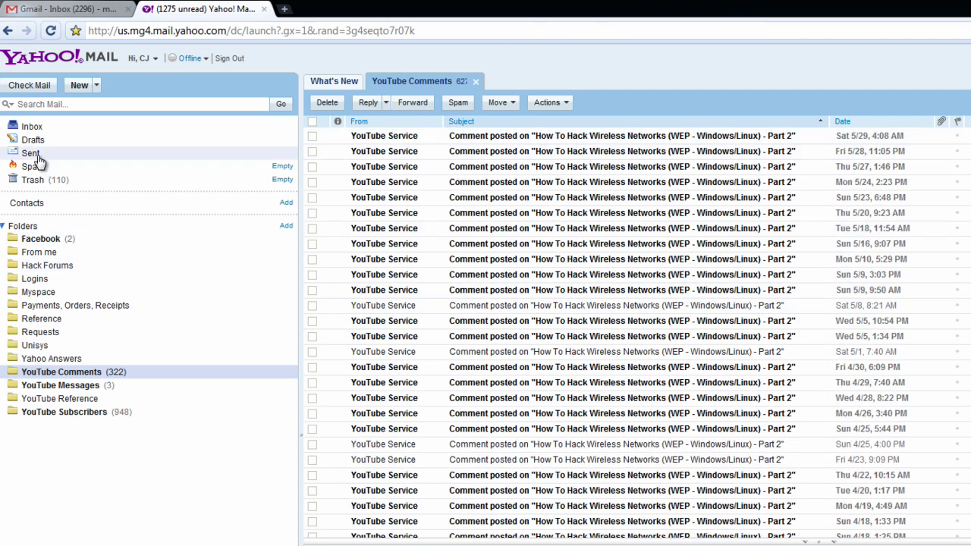
Step: View the Yahoo Mail inbox and switch to the open Gmail inbox
{"action": "left_click", "coordinate": [32, 128]}
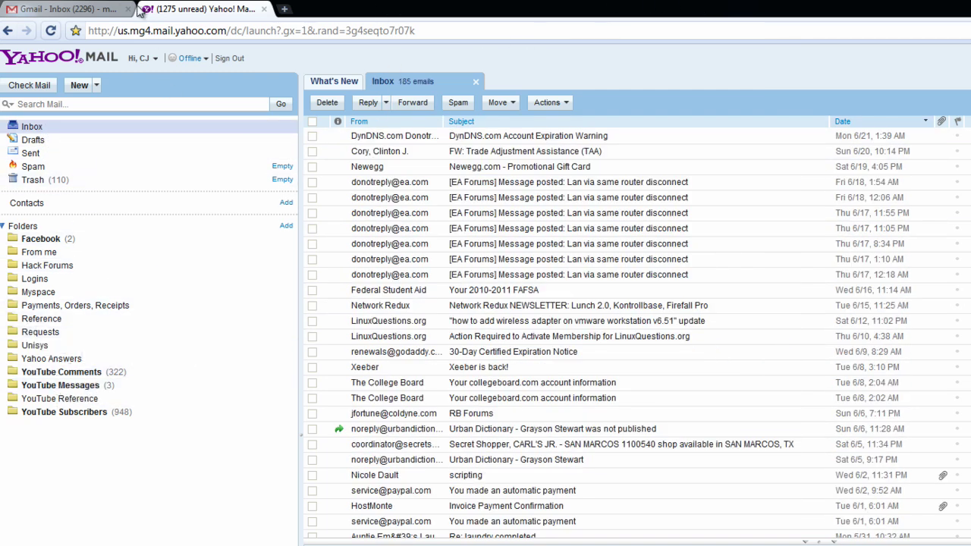
{"action": "left_click", "coordinate": [68, 9]}
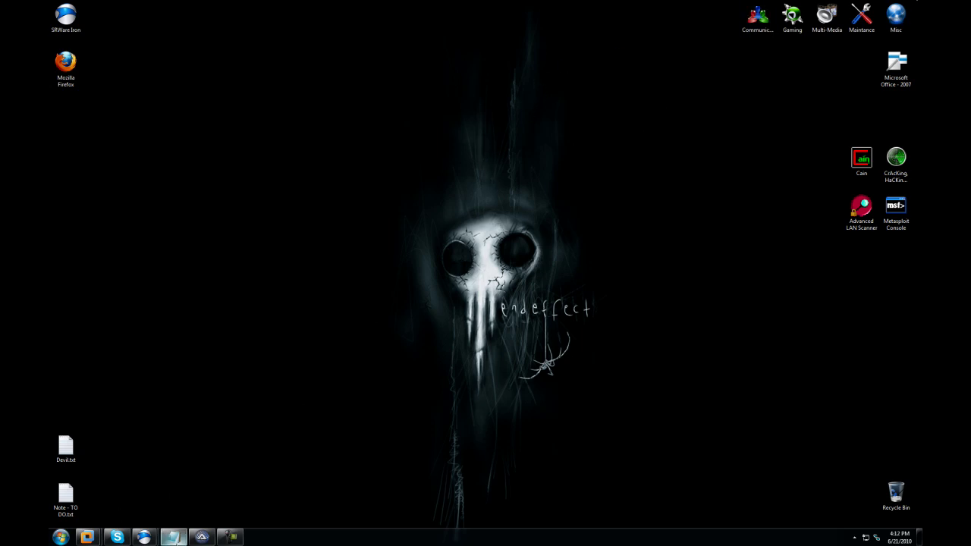
Step: Switch to the Backtrack 4 virtual machine in VMware Workstation and examine its list of removable devices
{"action": "mouse_move", "coordinate": [88, 536]}
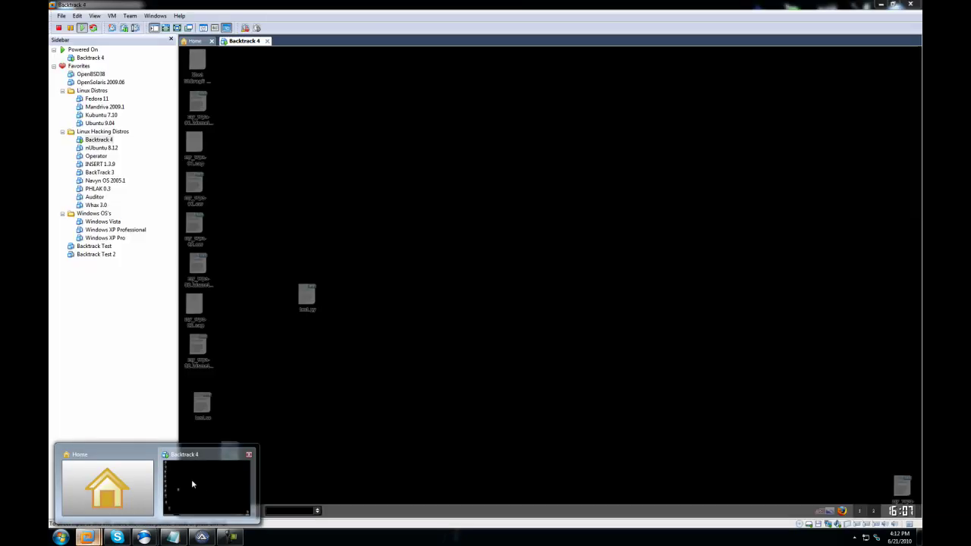
{"action": "left_click", "coordinate": [192, 478]}
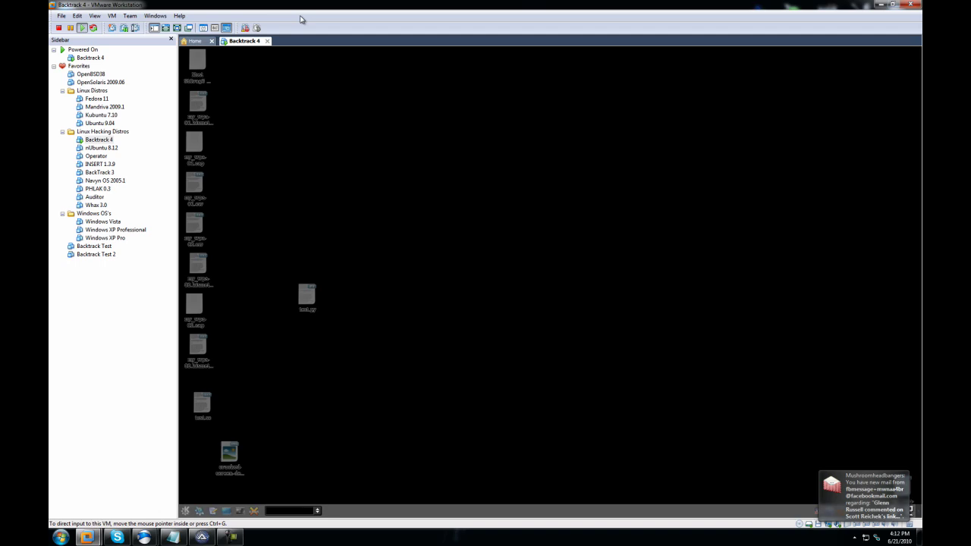
{"action": "left_click", "coordinate": [111, 15]}
{"action": "left_click", "coordinate": [112, 16]}
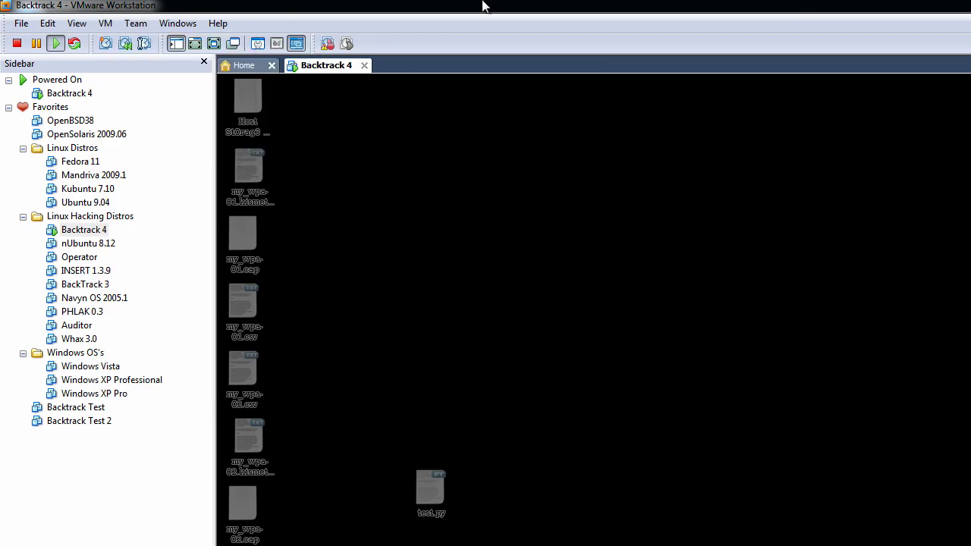
{"action": "left_click", "coordinate": [105, 24]}
{"action": "mouse_move", "coordinate": [135, 59]}
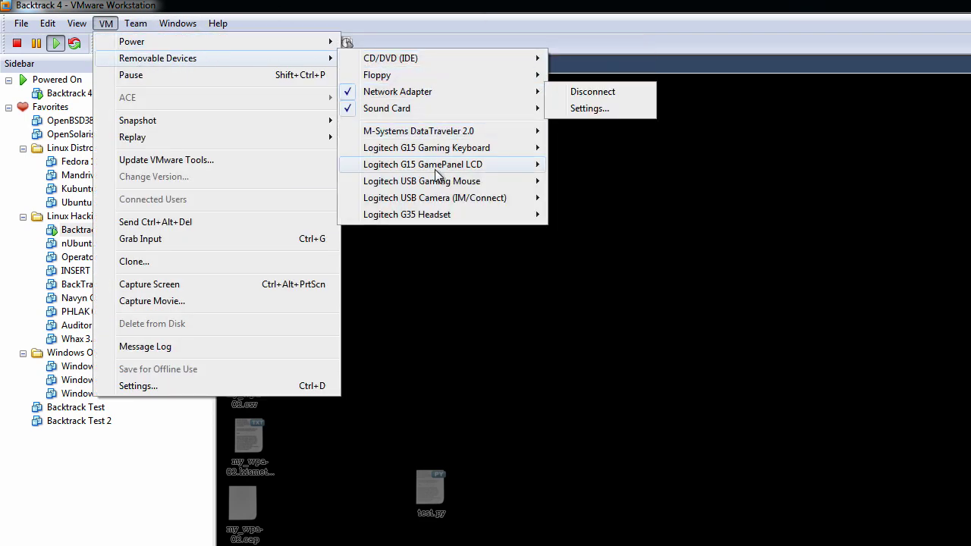
{"action": "mouse_move", "coordinate": [431, 135]}
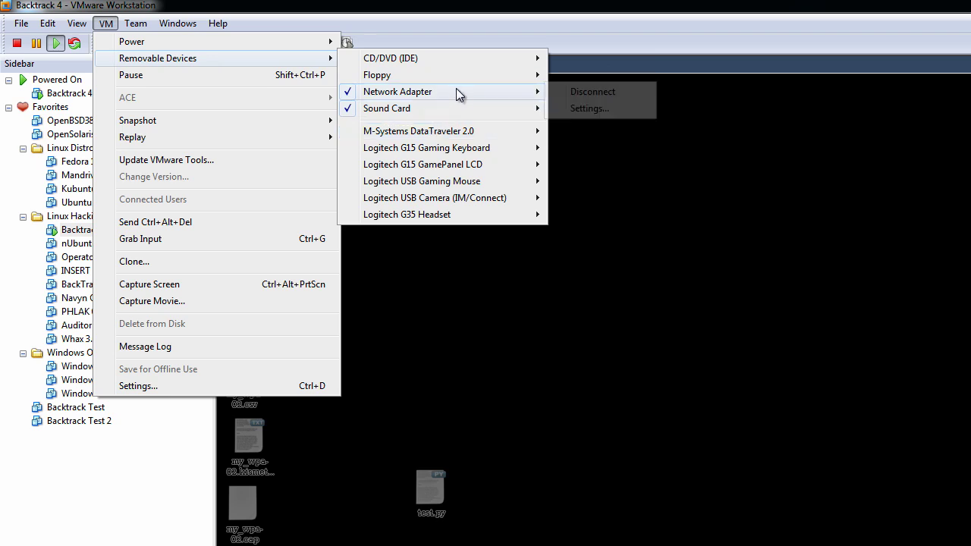
{"action": "mouse_move", "coordinate": [464, 150]}
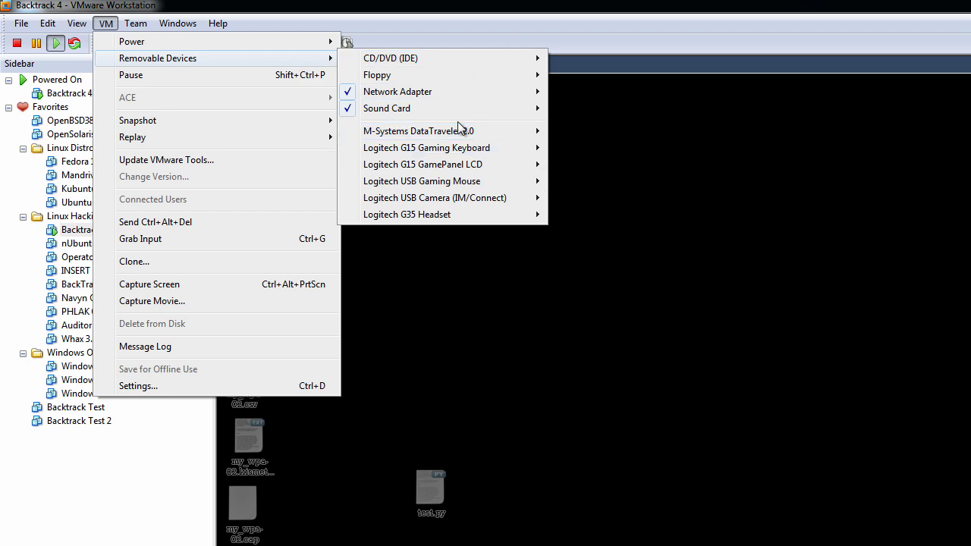
{"action": "left_click", "coordinate": [487, 5]}
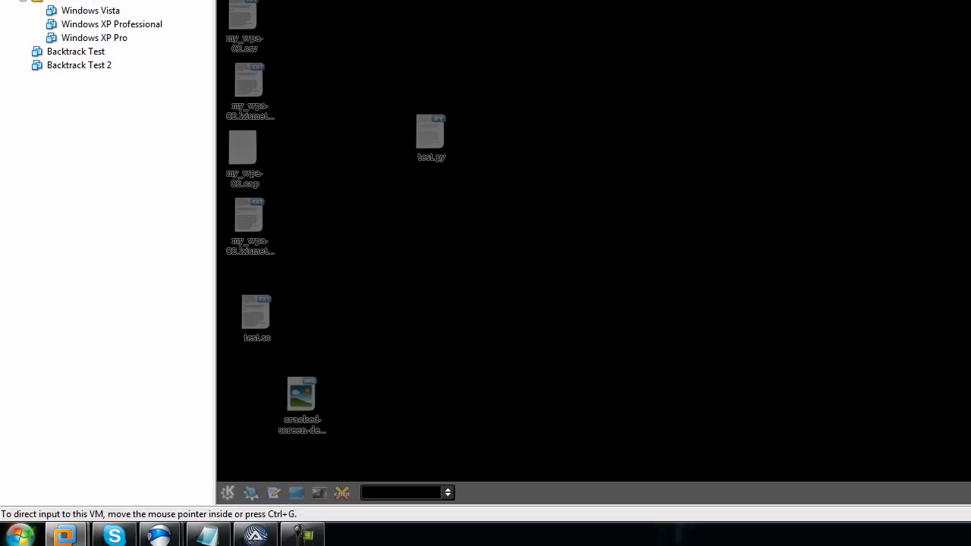
Step: Open the Virtual Machines folder inside My Documents in Windows Explorer
{"action": "left_click", "coordinate": [20, 535]}
{"action": "left_click", "coordinate": [268, 206]}
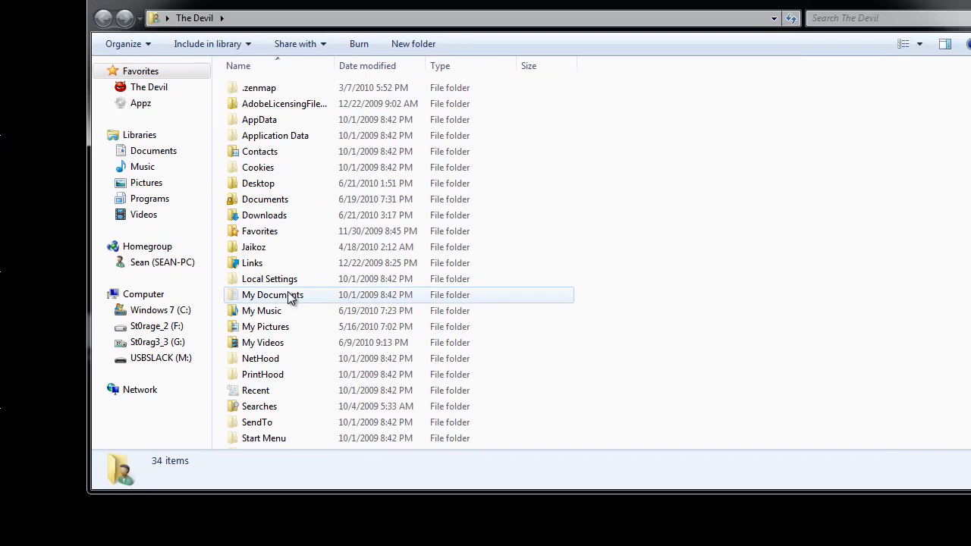
{"action": "double_click", "coordinate": [289, 296]}
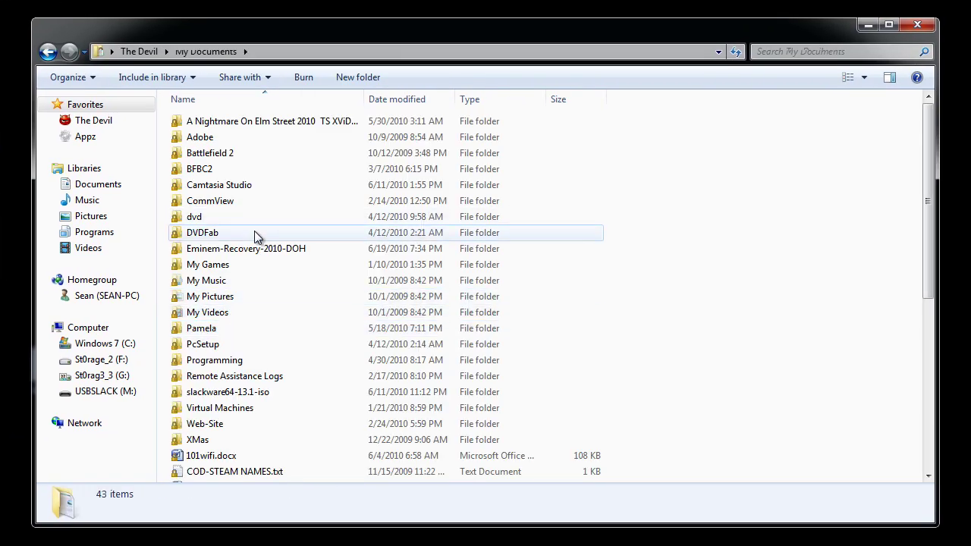
{"action": "double_click", "coordinate": [220, 408]}
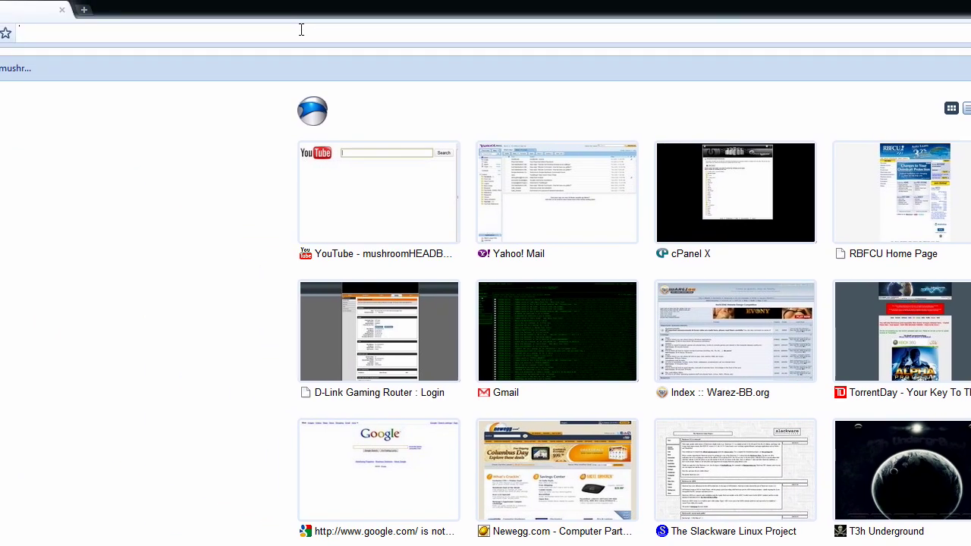
Step: Switch to the web browser, open the downloads page of backtrack-linux.org and look over the BackTrack 4 releases
{"action": "type", "text": "Backtrack"}
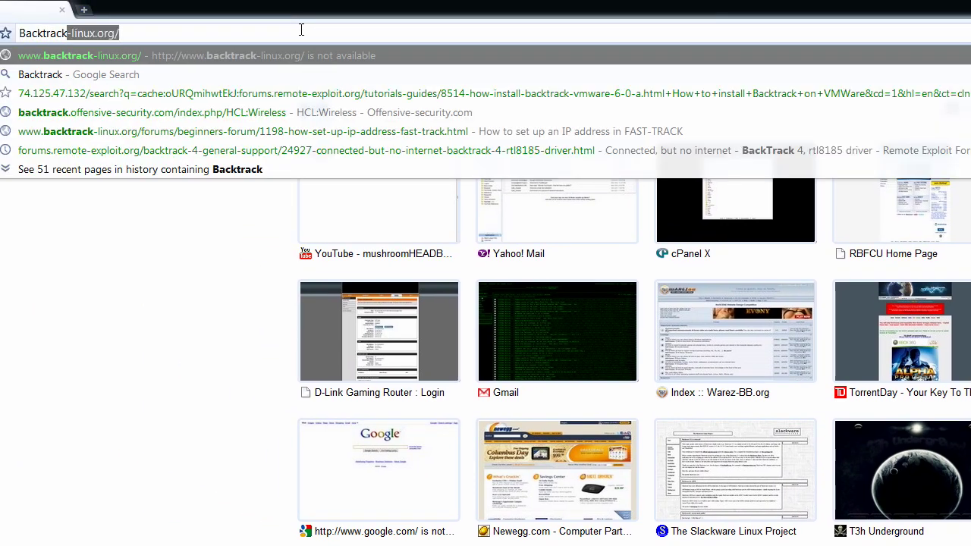
{"action": "key", "text": "Return"}
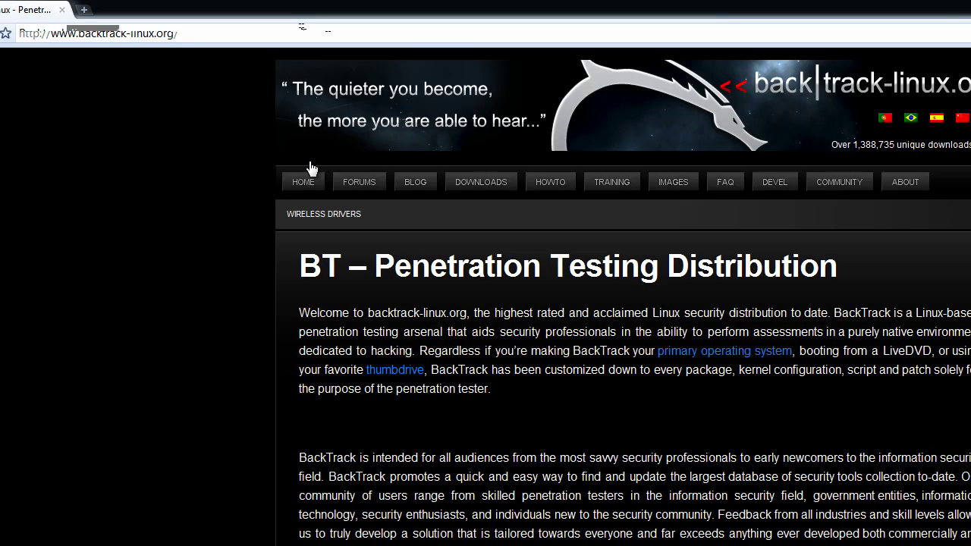
{"action": "left_click", "coordinate": [481, 187]}
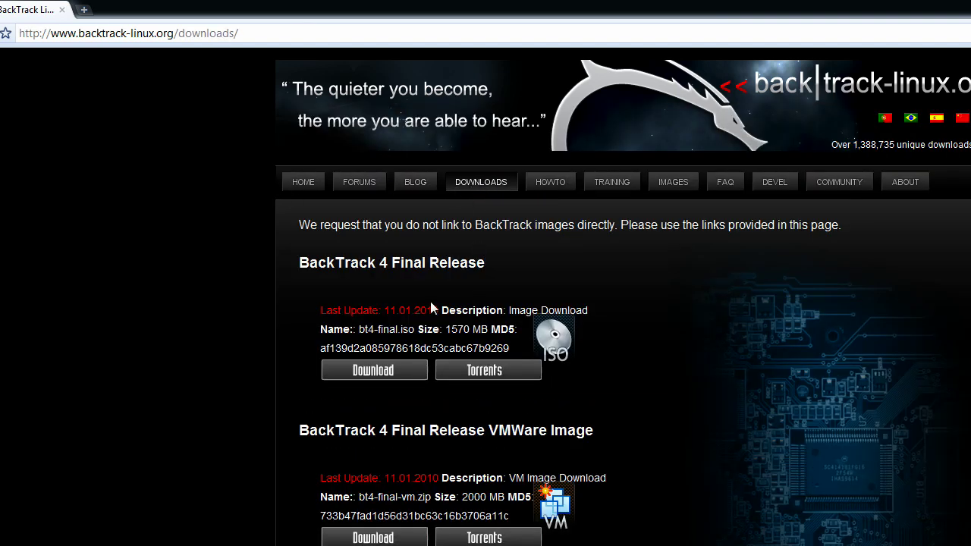
{"action": "scroll", "coordinate": [516, 486], "scroll_direction": "down", "scroll_amount": 5}
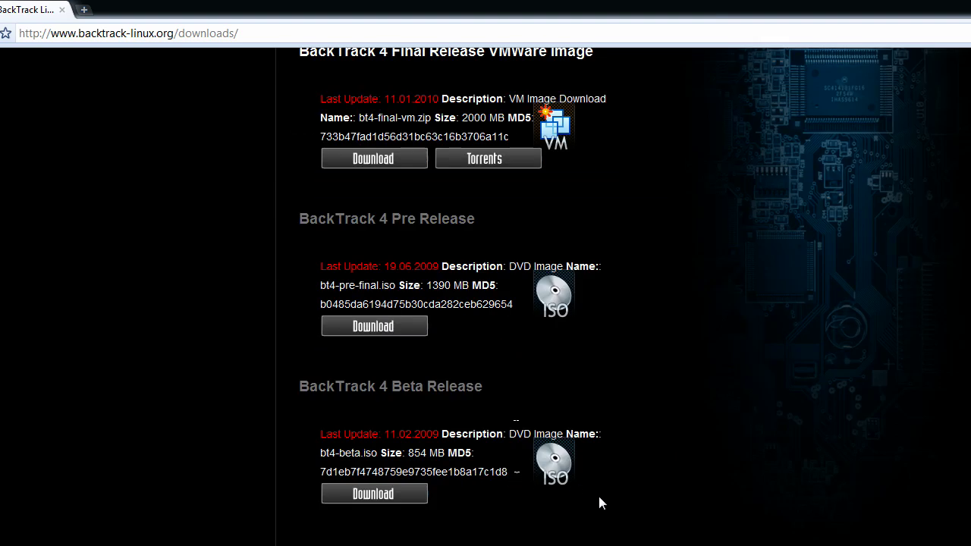
{"action": "scroll", "coordinate": [598, 500], "scroll_direction": "up", "scroll_amount": 5}
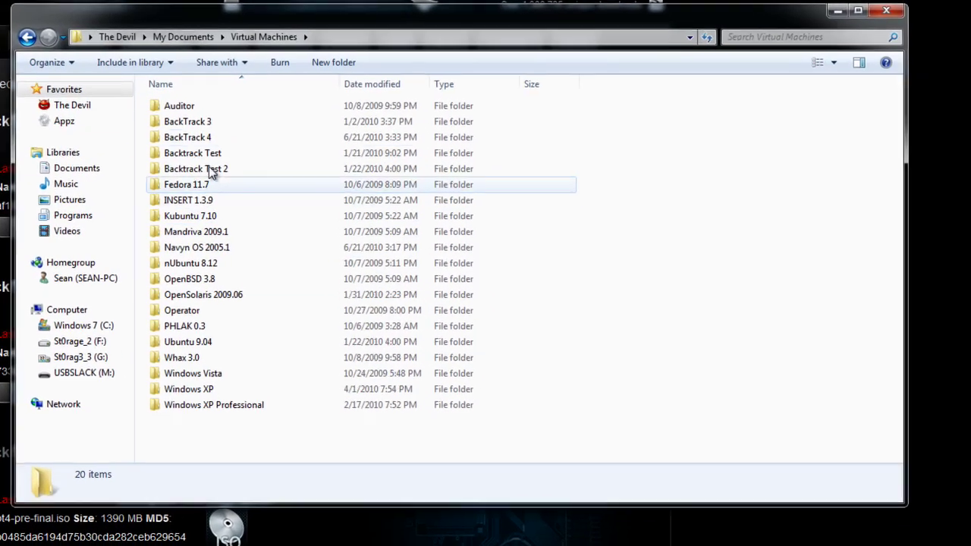
Step: Return to the Virtual Machines folder in Windows Explorer, open BackTrack 4 and select Backtrack 4.iso
{"action": "left_click", "coordinate": [409, 167]}
{"action": "double_click", "coordinate": [197, 138]}
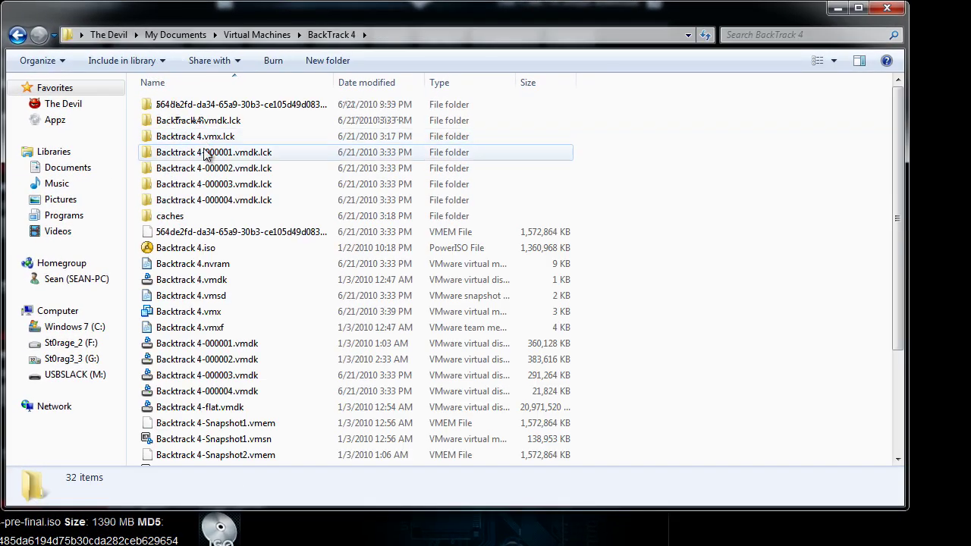
{"action": "left_click", "coordinate": [233, 247]}
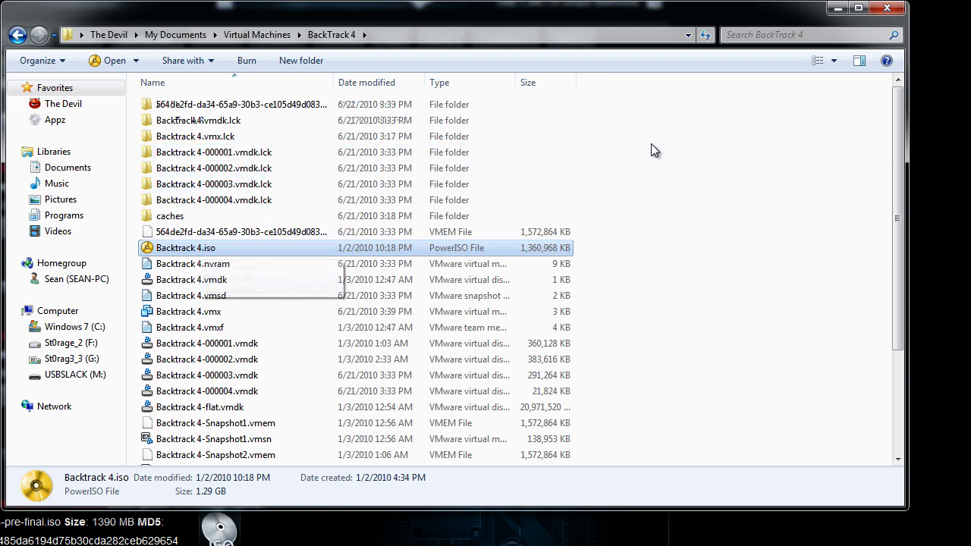
{"action": "left_click", "coordinate": [250, 65]}
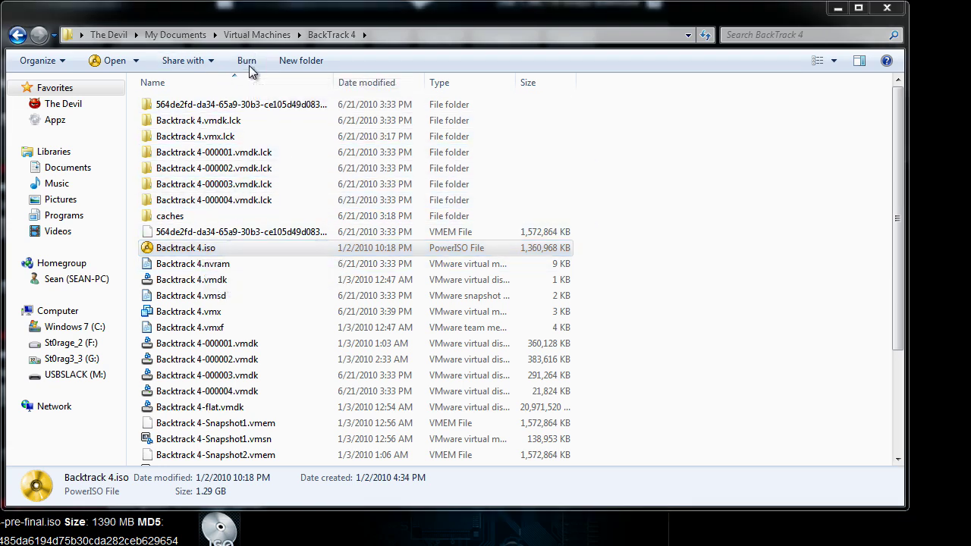
{"action": "left_click", "coordinate": [419, 324]}
{"action": "left_click", "coordinate": [419, 326]}
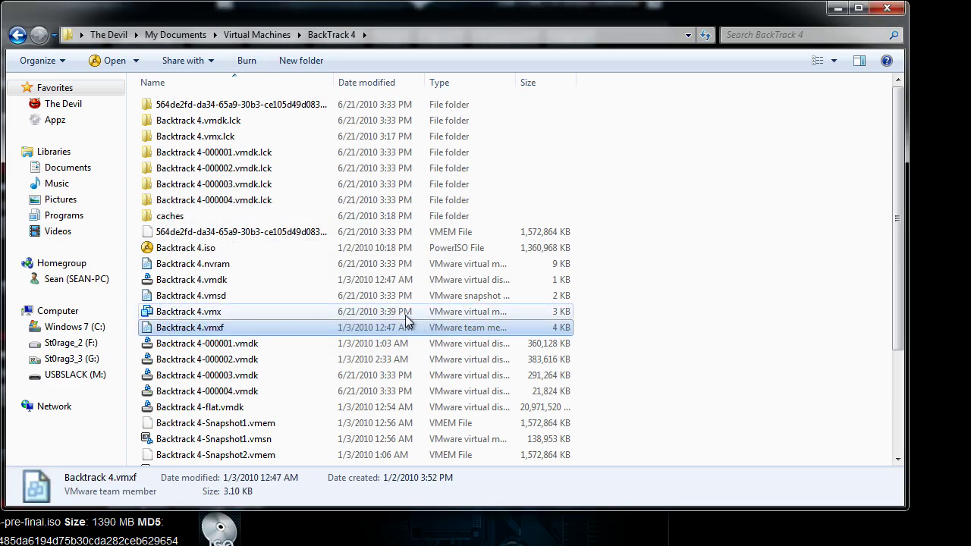
{"action": "left_click", "coordinate": [252, 262]}
Step: Open the Backtrack 4.iso image in PowerISO
{"action": "left_click", "coordinate": [254, 245]}
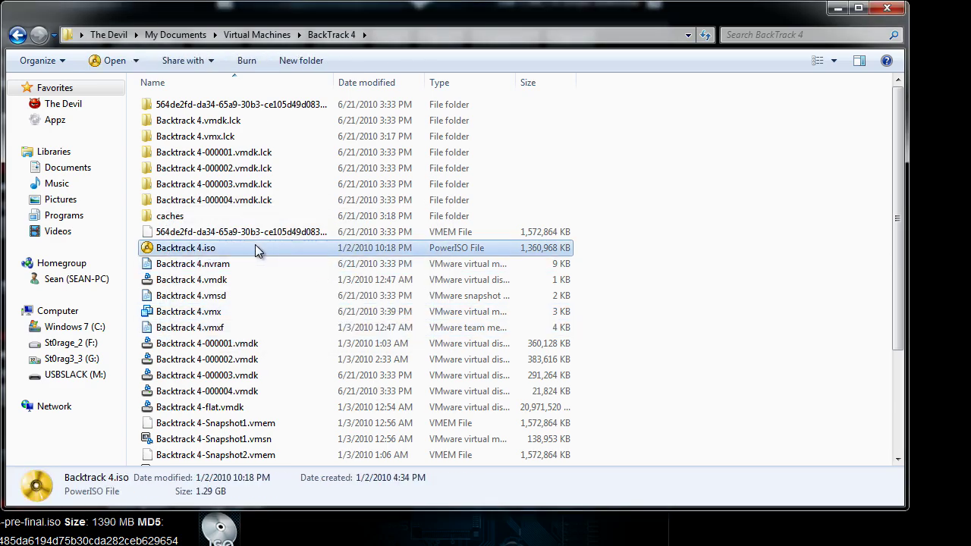
{"action": "double_click", "coordinate": [254, 248]}
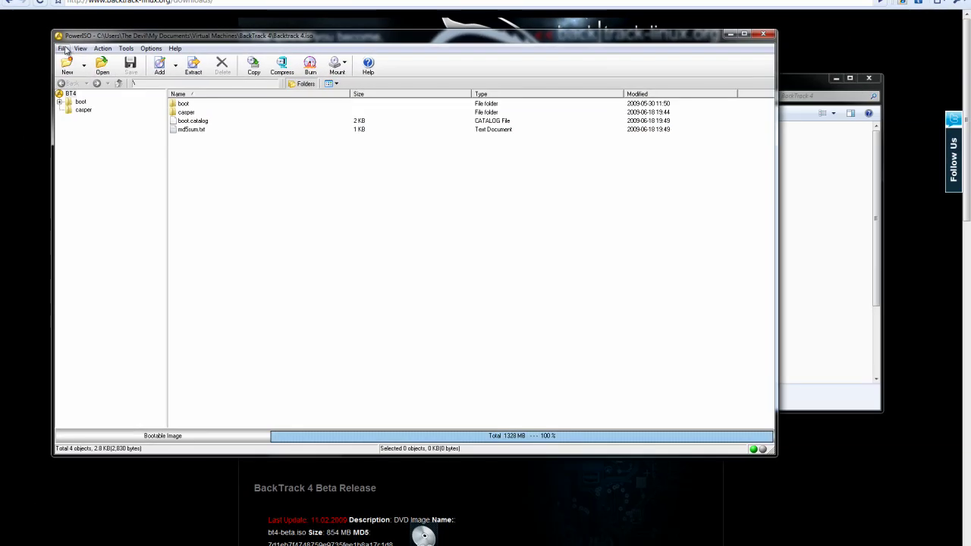
Step: Search Google for ISO Burners in a new browser tab and look through the results
{"action": "left_click", "coordinate": [37, 25]}
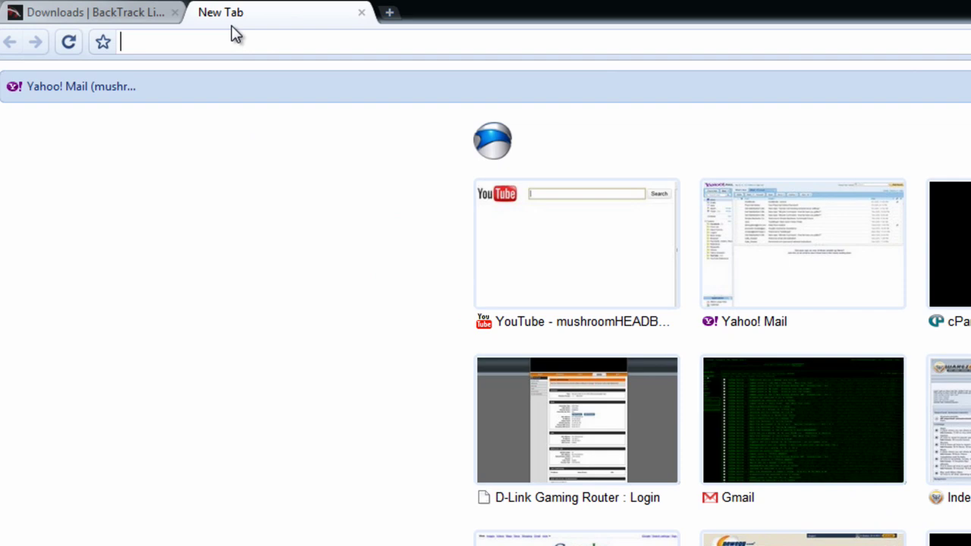
{"action": "type", "text": "ISO Bunre"}
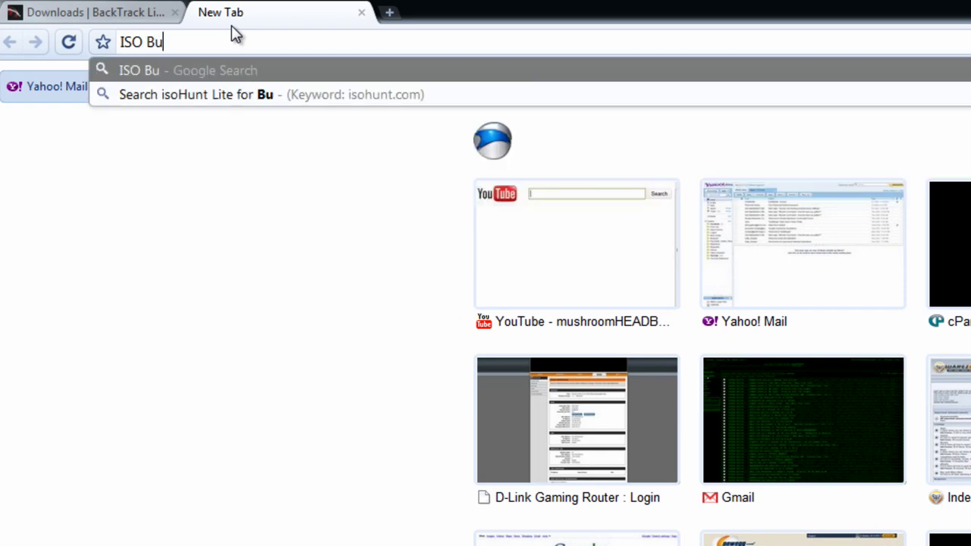
{"action": "key", "text": "BackSpace"}
{"action": "key", "text": "BackSpace"}
{"action": "key", "text": "BackSpace"}
{"action": "type", "text": "rneres"}
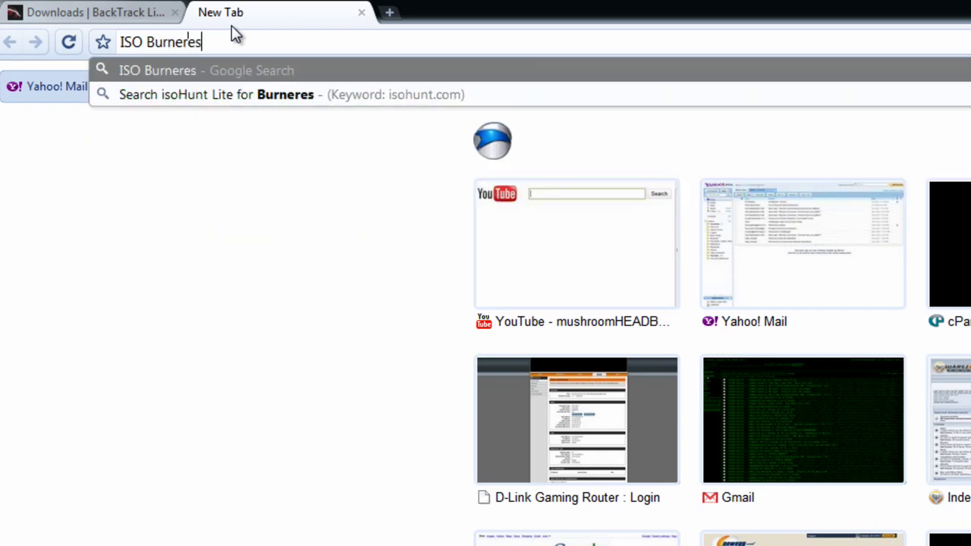
{"action": "key", "text": "Return"}
{"action": "left_click", "coordinate": [318, 190]}
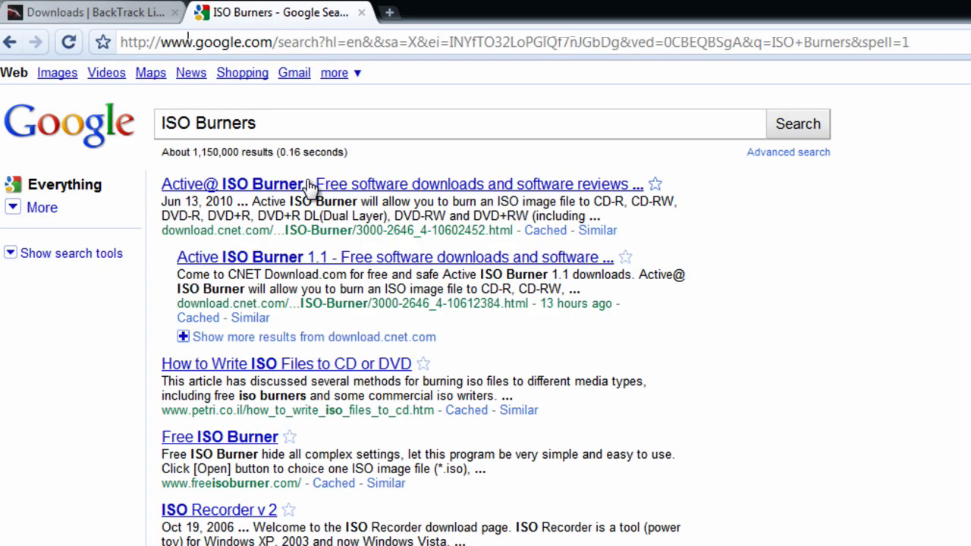
{"action": "scroll", "coordinate": [314, 190], "scroll_direction": "down", "scroll_amount": 3}
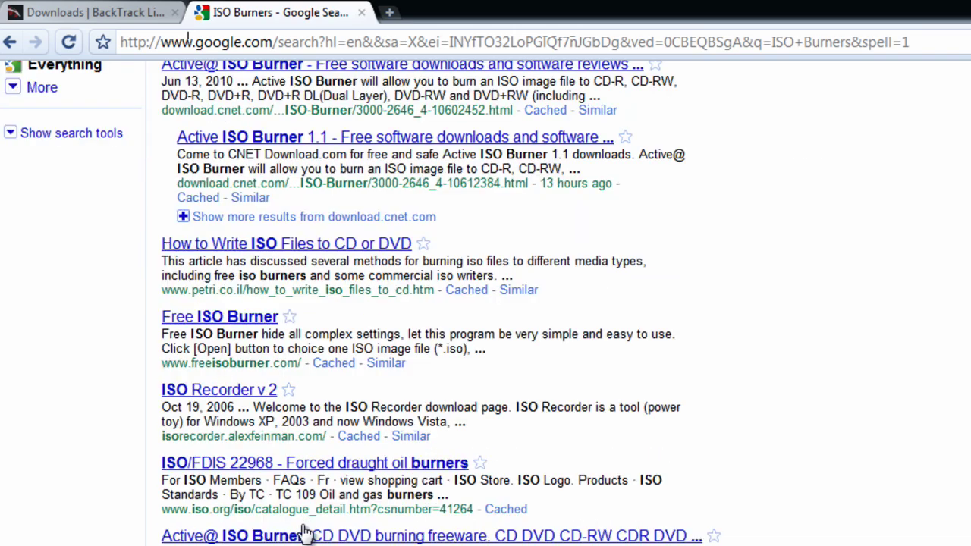
Step: Close the ISO Burners search tab and minimize the browser window
{"action": "left_click", "coordinate": [360, 12]}
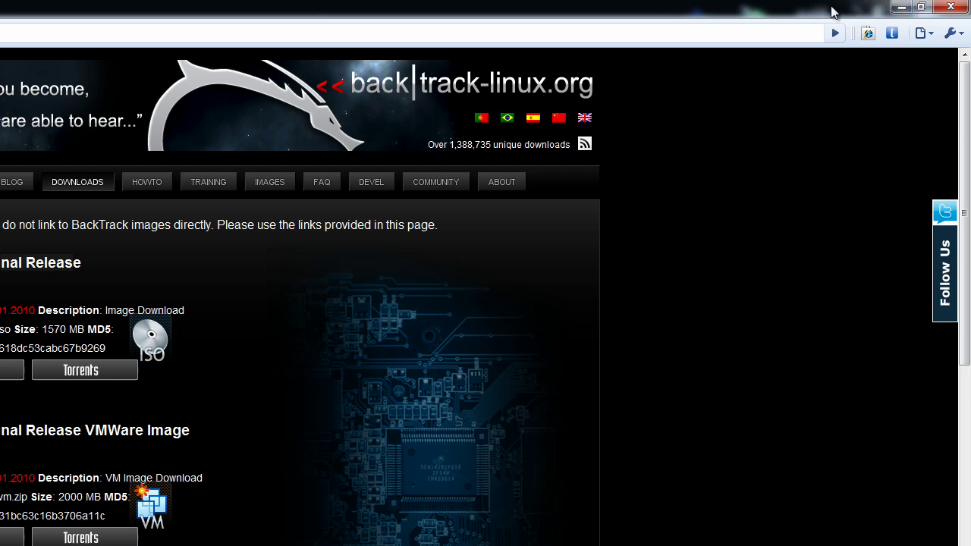
{"action": "left_click", "coordinate": [900, 9]}
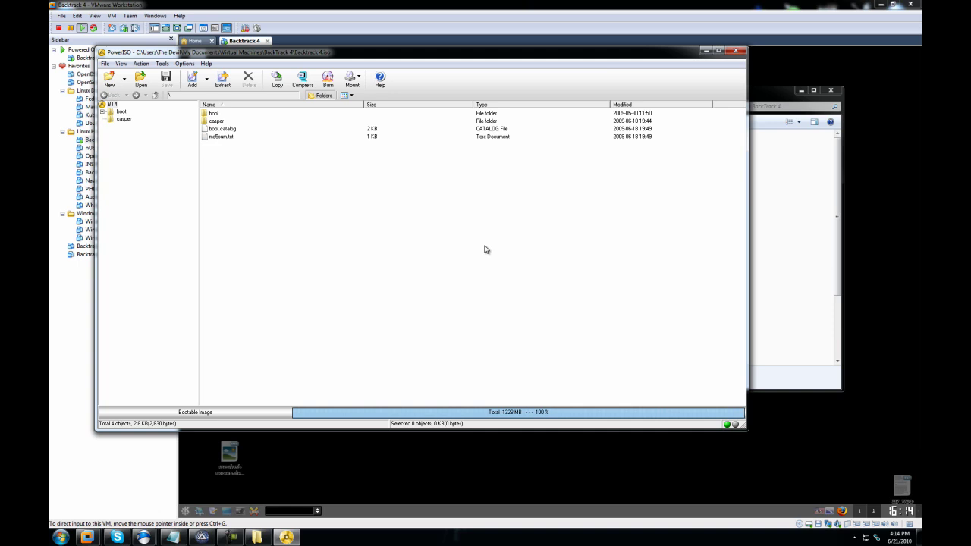
Step: Close PowerISO and the BackTrack 4 folder window, and minimize VMware Workstation to reach the desktop
{"action": "left_click", "coordinate": [739, 51]}
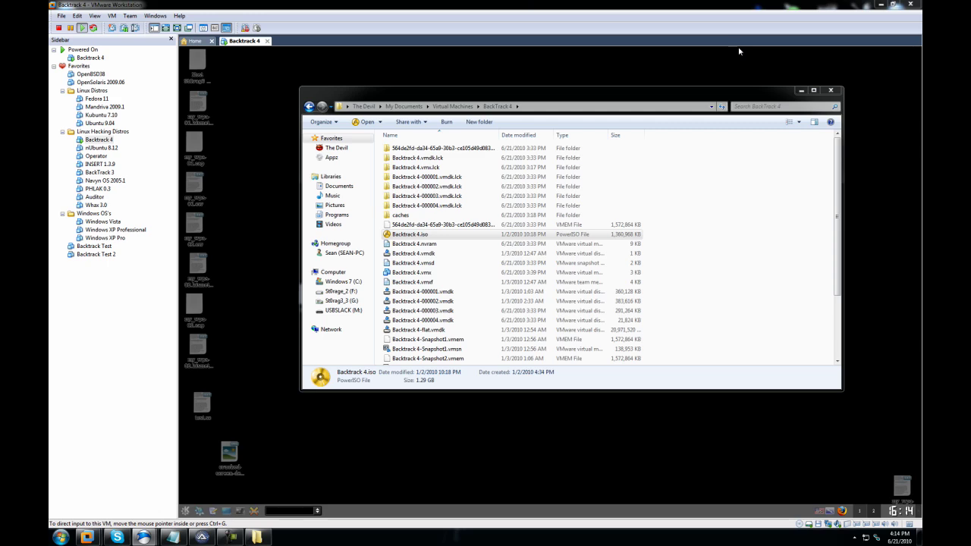
{"action": "left_click", "coordinate": [678, 95]}
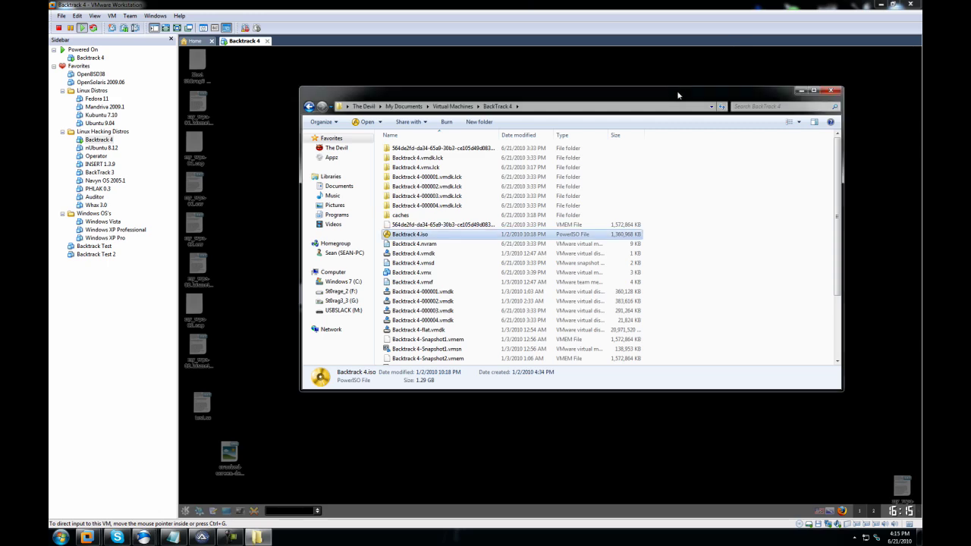
{"action": "left_click", "coordinate": [829, 91]}
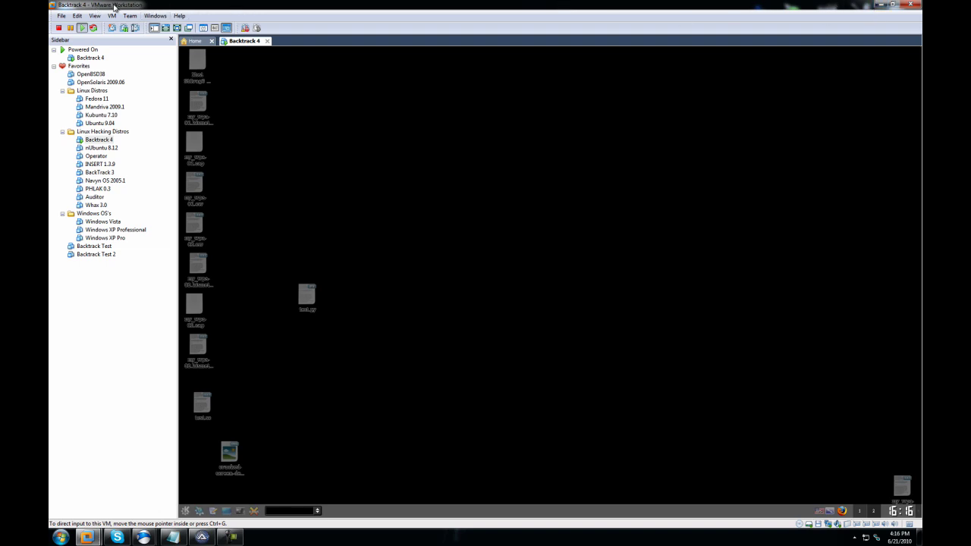
{"action": "left_click", "coordinate": [880, 4]}
Step: Open the Windows services console by running services.msc
{"action": "left_click", "coordinate": [59, 537]}
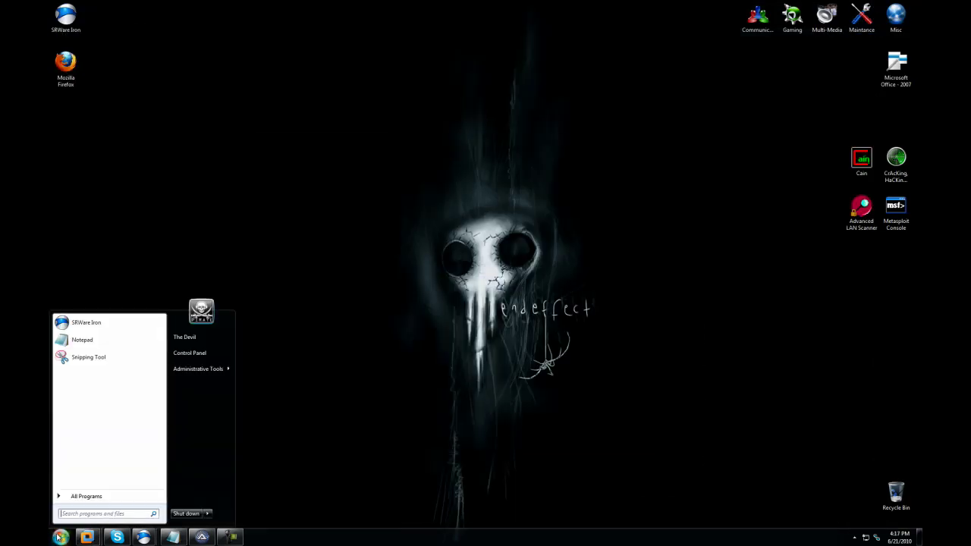
{"action": "mouse_move", "coordinate": [219, 369]}
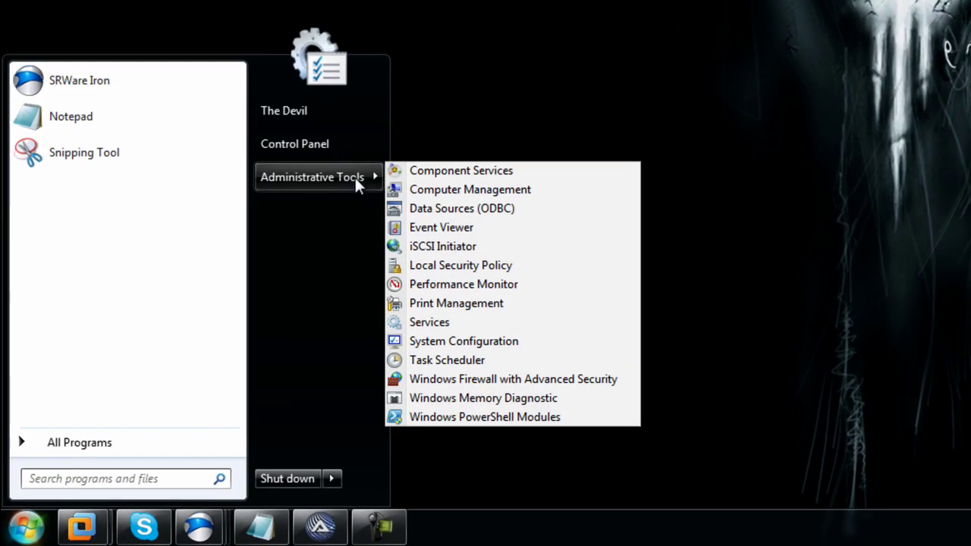
{"action": "left_click", "coordinate": [118, 478]}
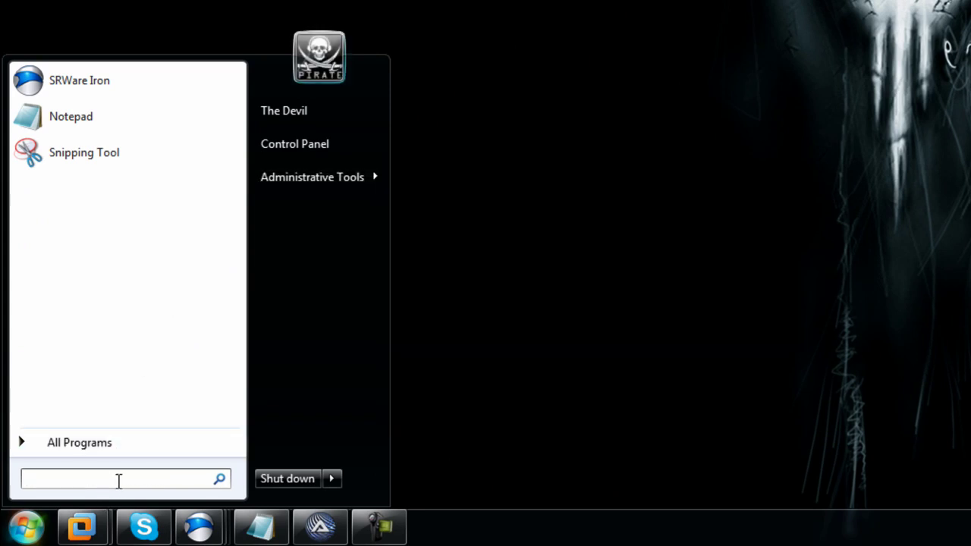
{"action": "type", "text": "services.msc"}
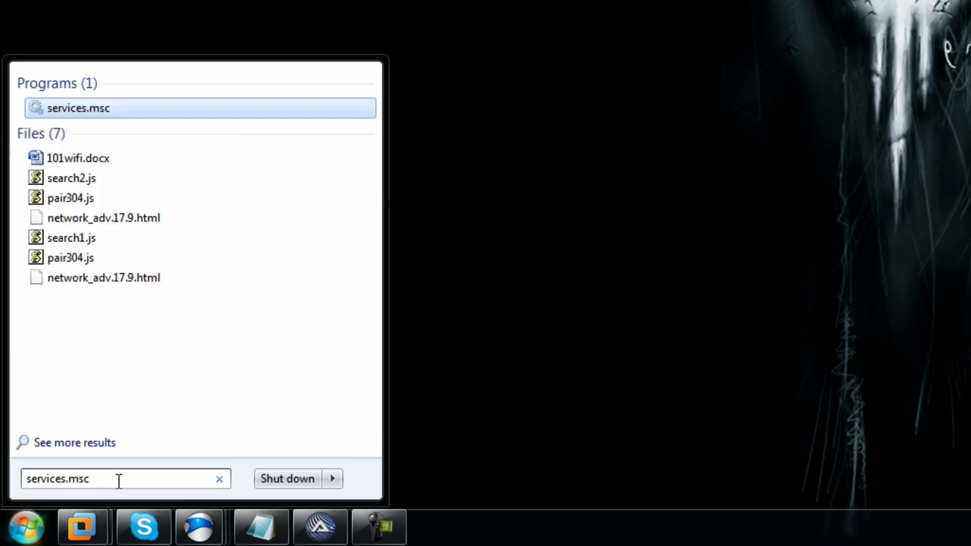
{"action": "key", "text": "Return"}
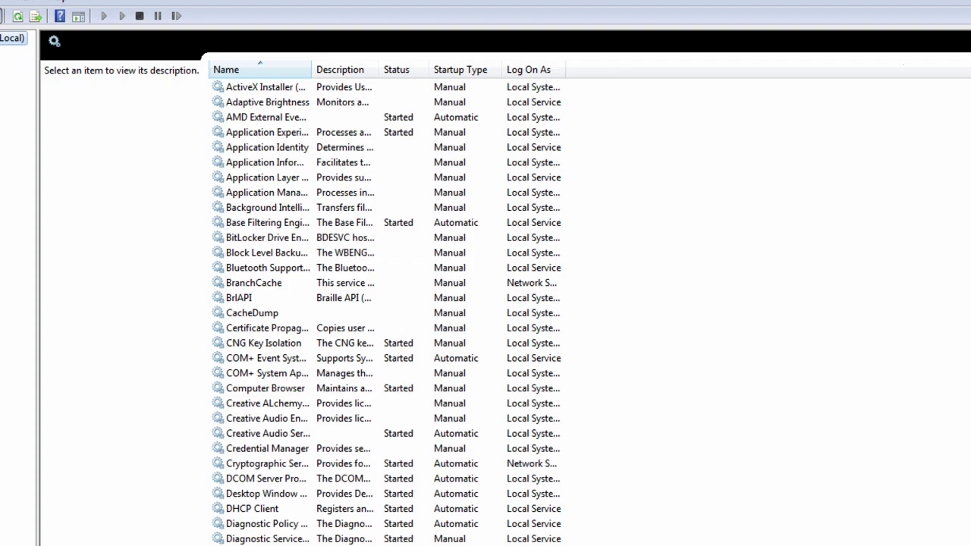
Step: Locate the VMware services in the list and widen the Name column to fit their full names
{"action": "scroll", "coordinate": [387, 304], "scroll_direction": "down", "scroll_amount": 20}
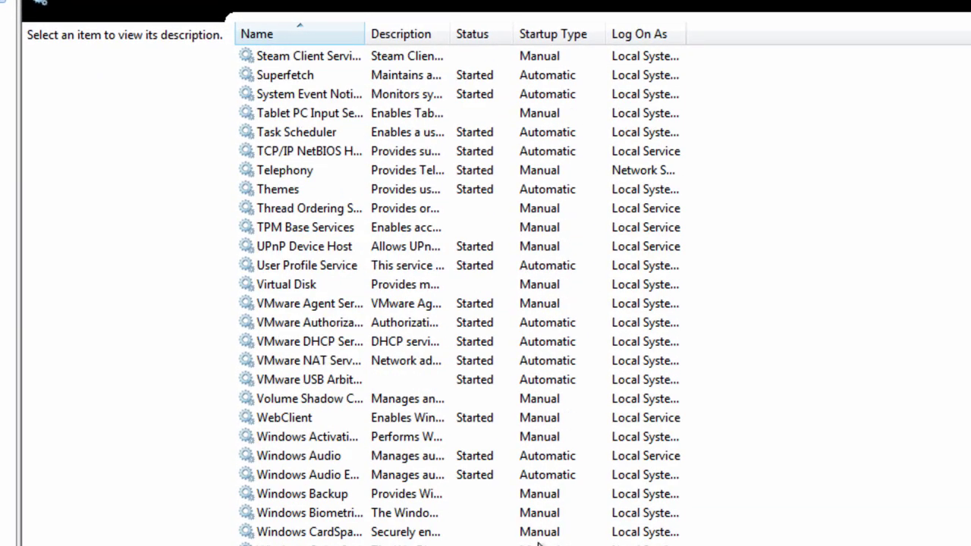
{"action": "left_click", "coordinate": [312, 305]}
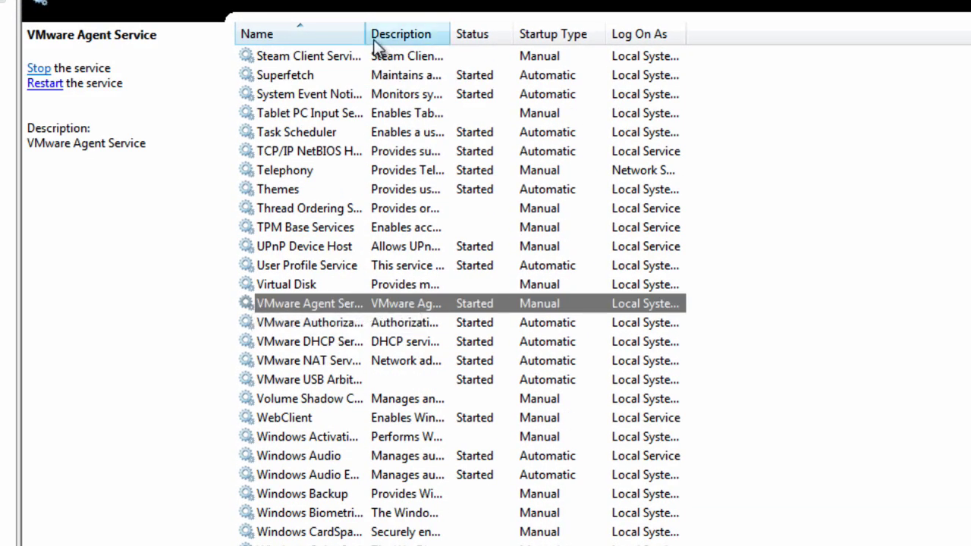
{"action": "left_click_drag", "start_coordinate": [365, 33], "coordinate": [618, 33]}
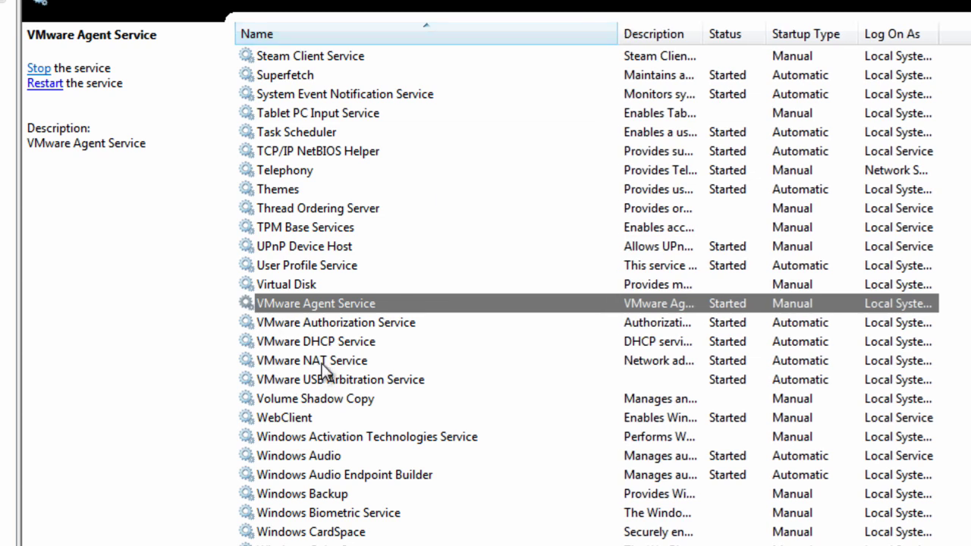
Step: Review the VMware Agent, Authorization, DHCP, NAT and USB Arbitration services and the control options available for the DHCP service
{"action": "left_click", "coordinate": [328, 341]}
{"action": "left_click", "coordinate": [330, 325]}
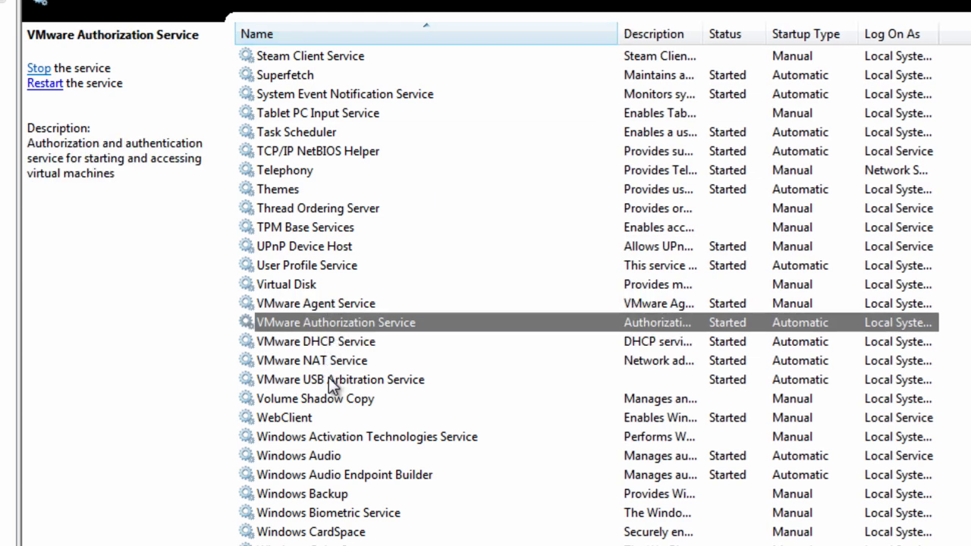
{"action": "left_click", "coordinate": [328, 377]}
{"action": "left_click", "coordinate": [341, 304]}
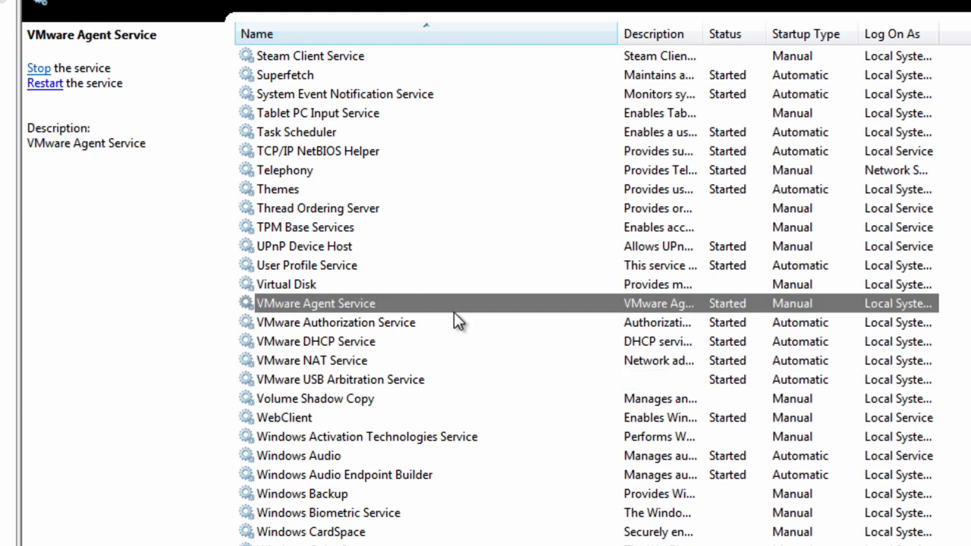
{"action": "left_click", "coordinate": [395, 322]}
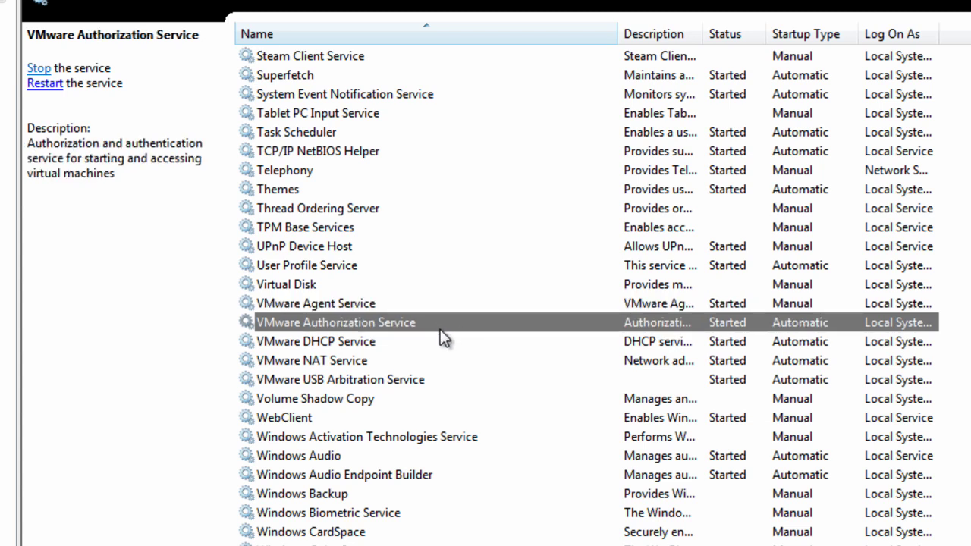
{"action": "left_click", "coordinate": [369, 343]}
{"action": "left_click", "coordinate": [366, 382]}
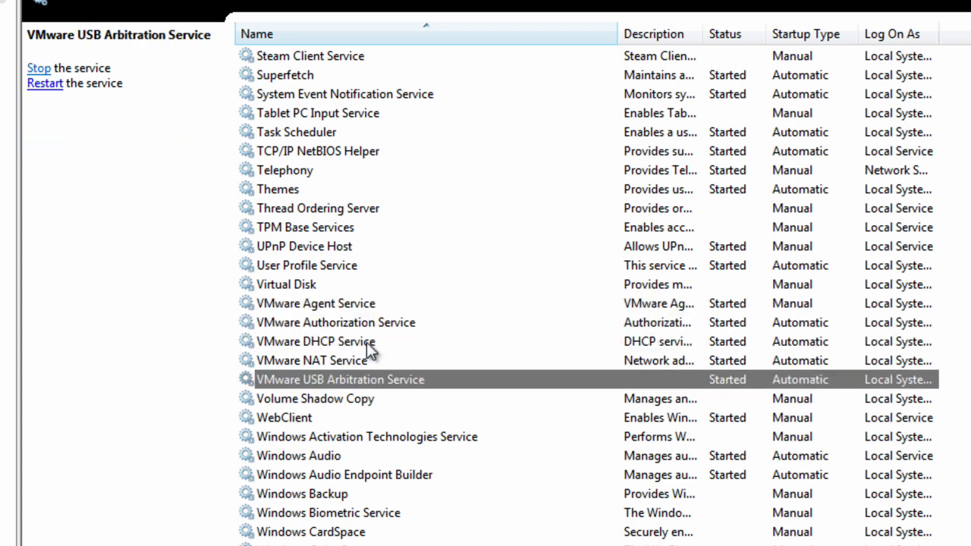
{"action": "left_click", "coordinate": [366, 342]}
{"action": "left_click", "coordinate": [375, 361]}
{"action": "left_click", "coordinate": [382, 380]}
{"action": "left_click", "coordinate": [382, 360]}
{"action": "left_click", "coordinate": [378, 348]}
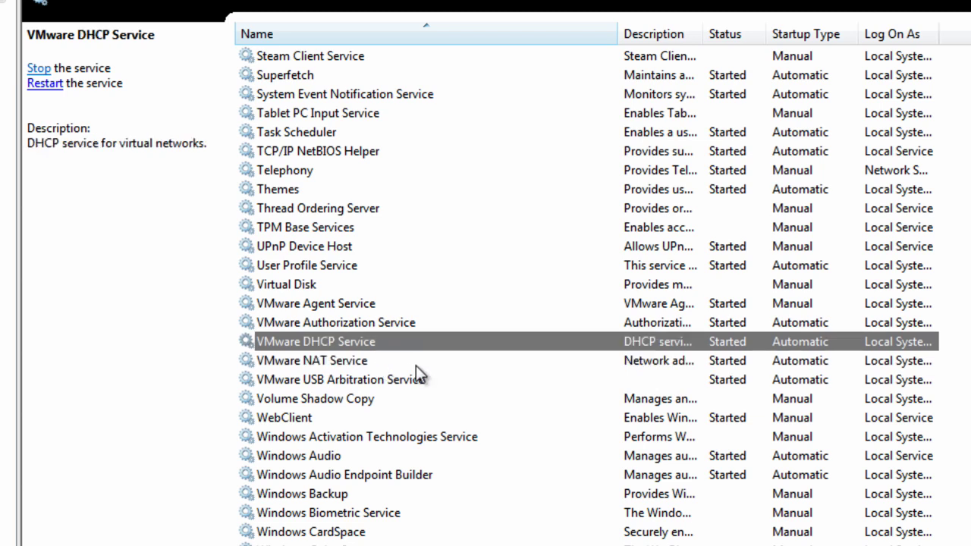
{"action": "right_click", "coordinate": [369, 340]}
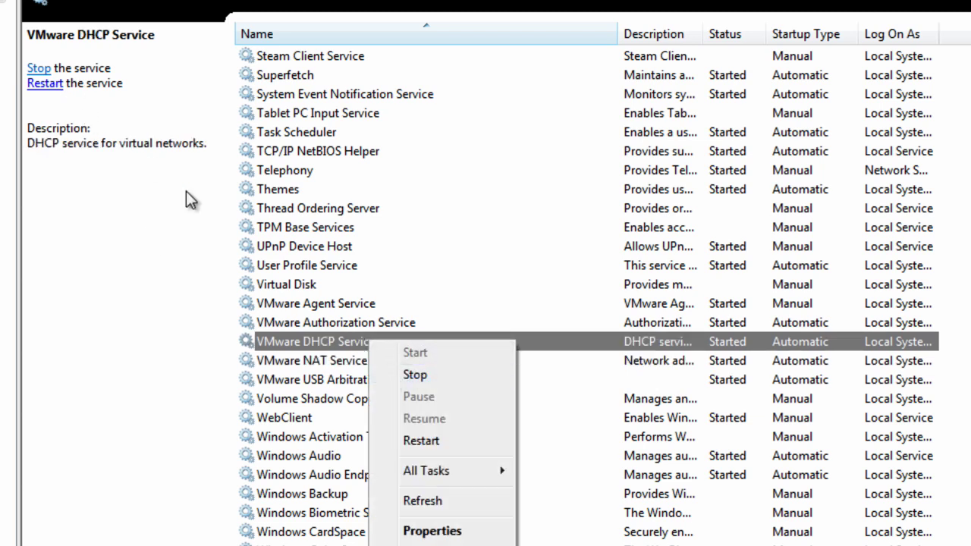
{"action": "left_click", "coordinate": [288, 375]}
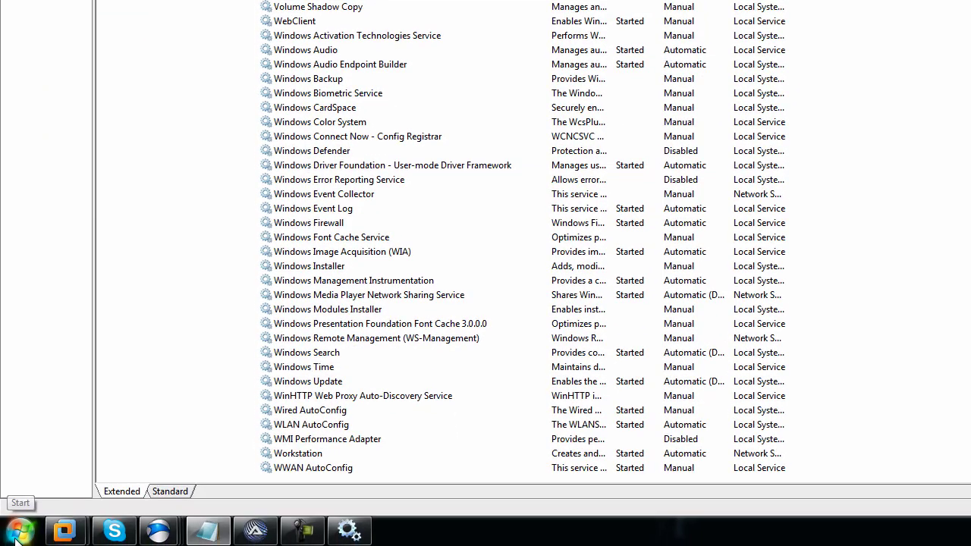
Step: Open the Registry Editor by running regedit
{"action": "left_click", "coordinate": [18, 528]}
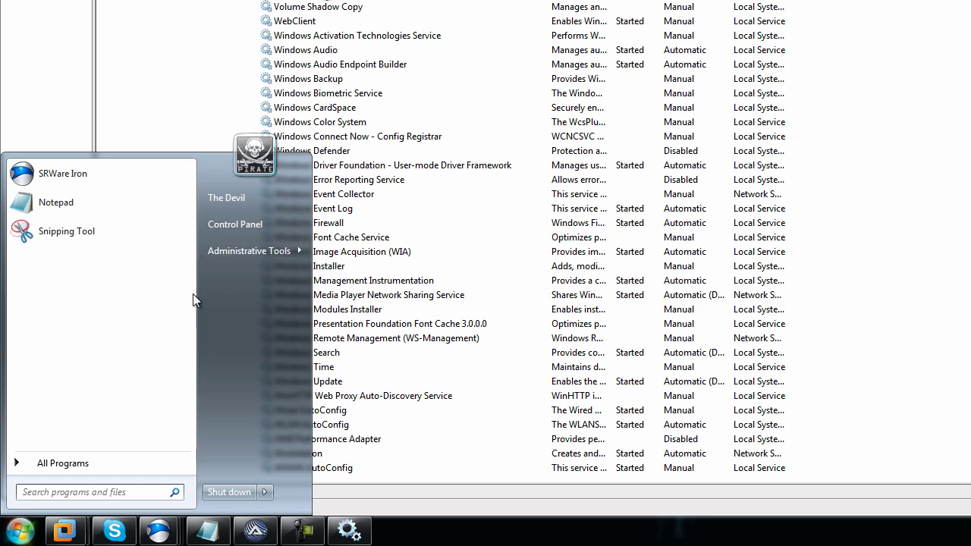
{"action": "left_click", "coordinate": [102, 490]}
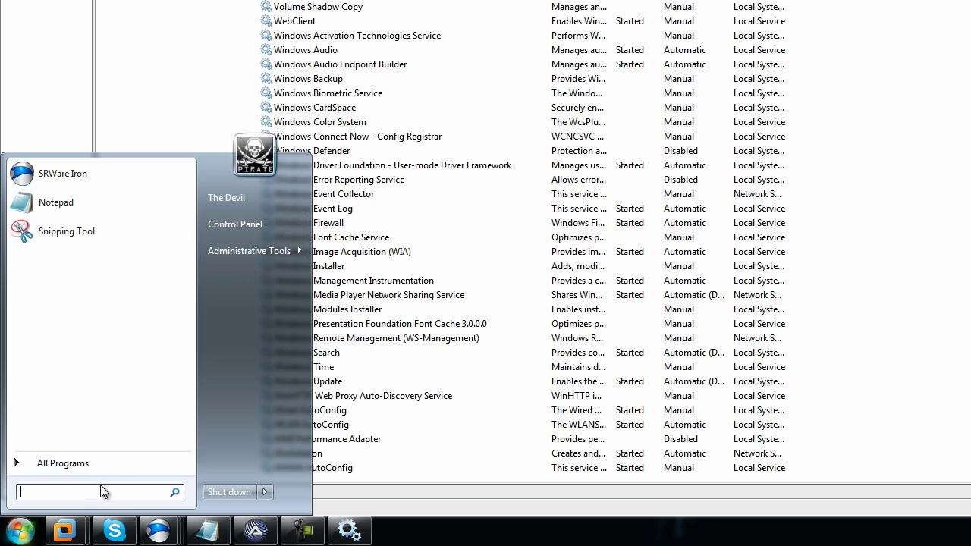
{"action": "type", "text": "regedi"}
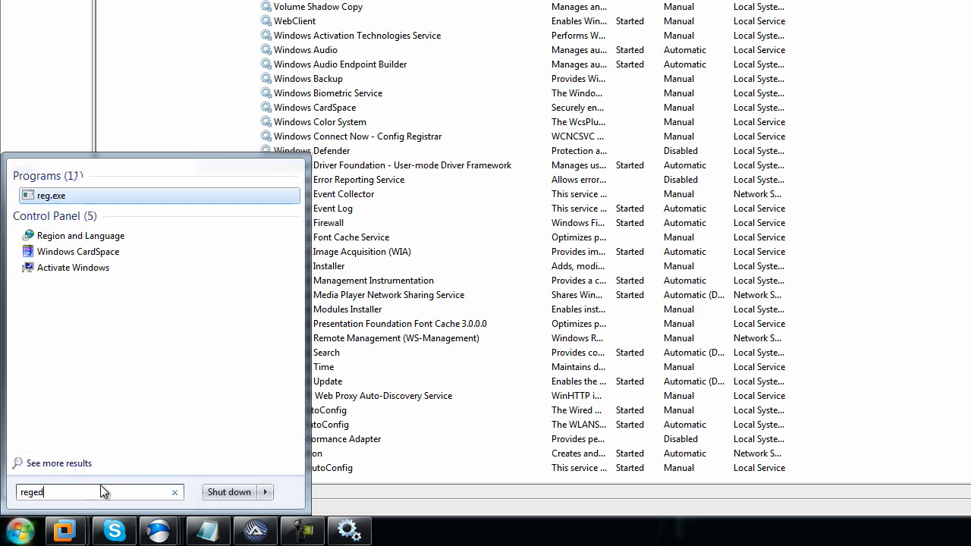
{"action": "type", "text": "t"}
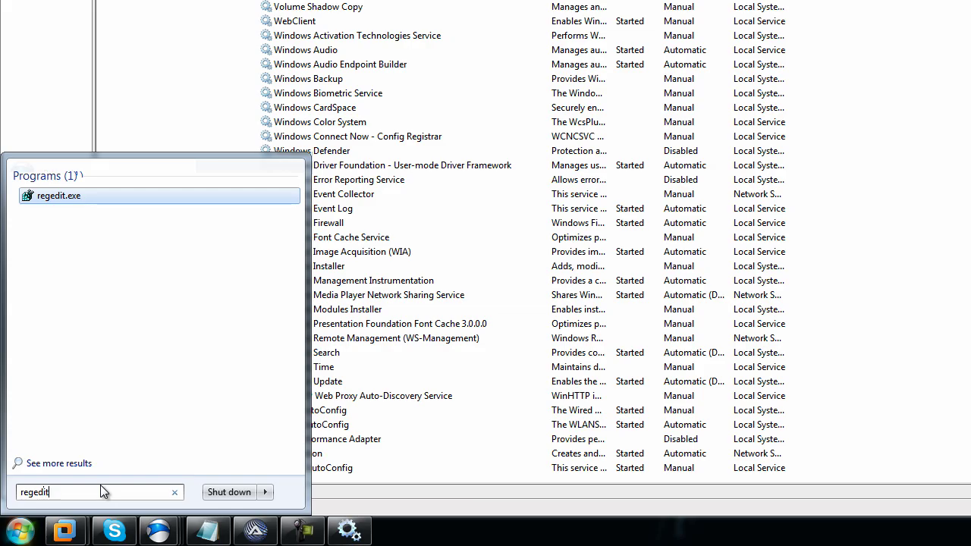
{"action": "key", "text": "Return"}
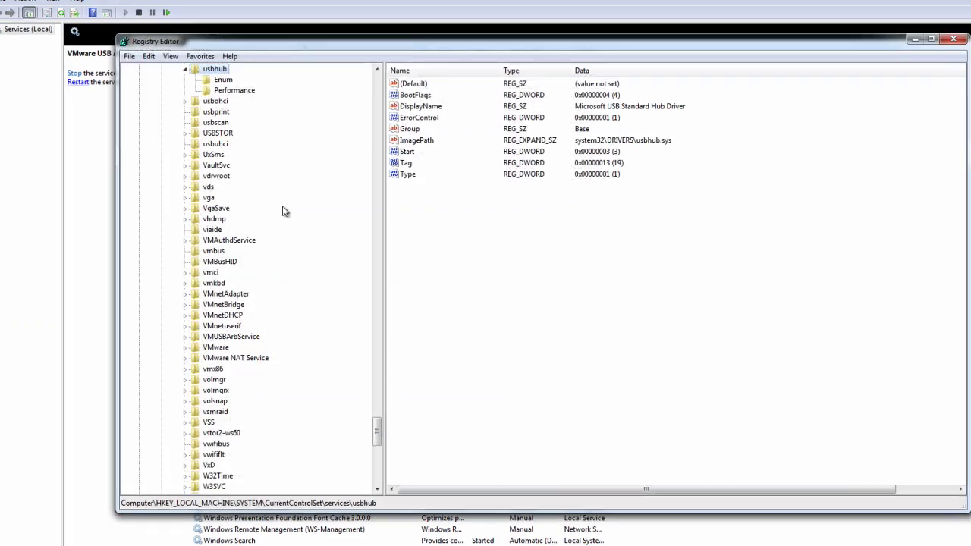
Step: Go to HKEY_LOCAL_MACHINE\SYSTEM\CurrentControlSet in the registry tree and collapse its services key
{"action": "left_click_drag", "start_coordinate": [376, 429], "coordinate": [377, 83]}
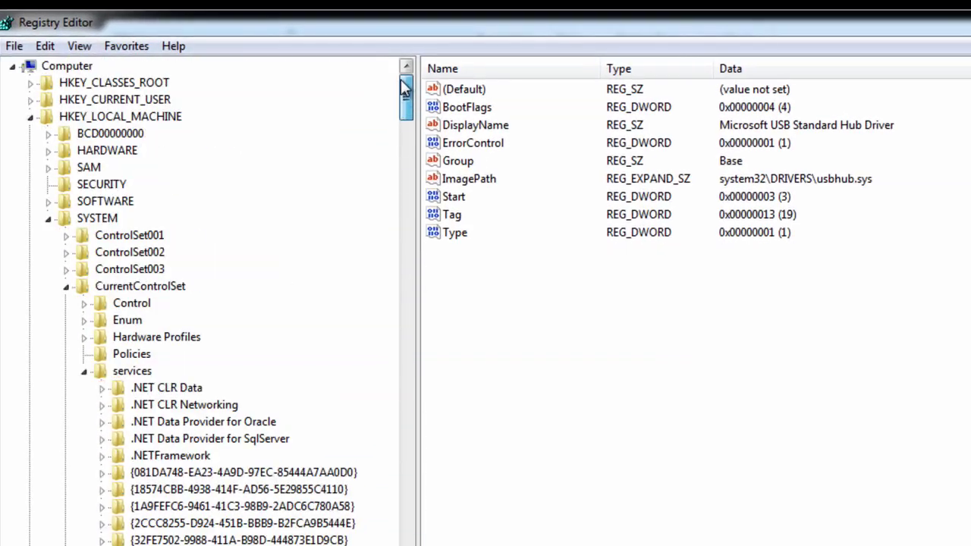
{"action": "left_click", "coordinate": [151, 122]}
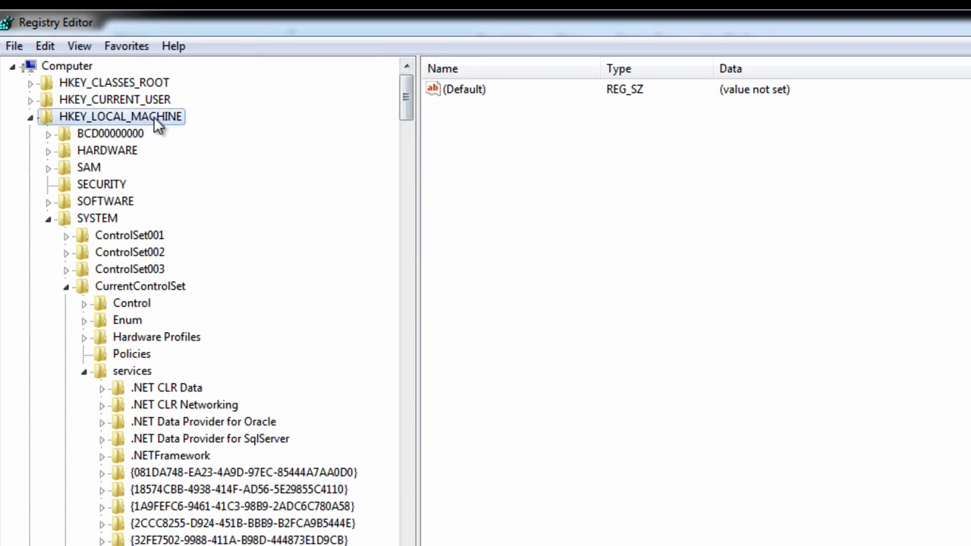
{"action": "left_click", "coordinate": [95, 225]}
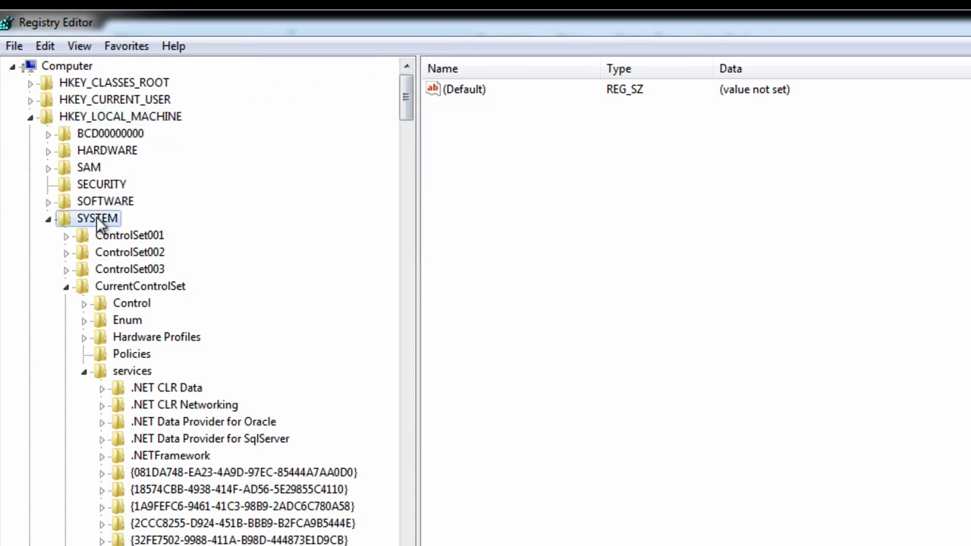
{"action": "left_click", "coordinate": [132, 292]}
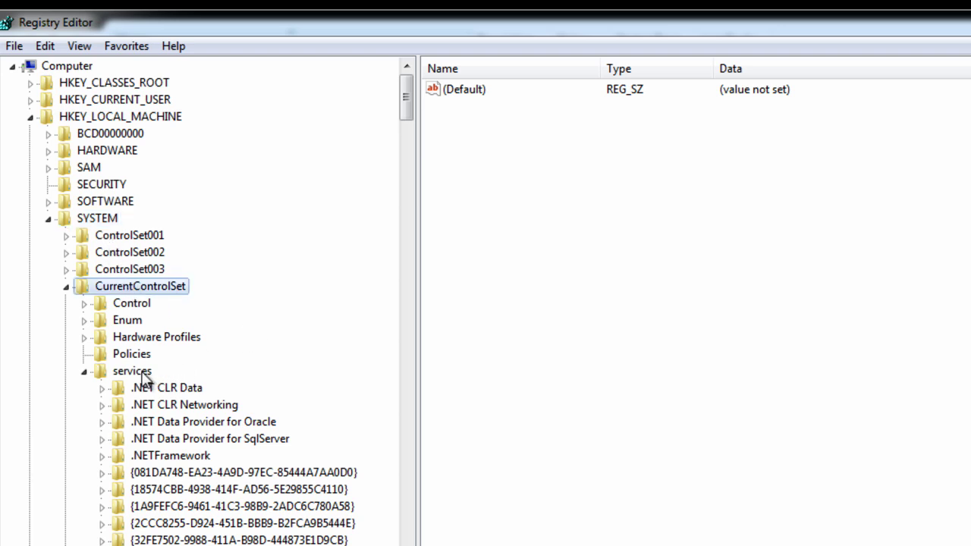
{"action": "left_click", "coordinate": [84, 370]}
{"action": "left_click", "coordinate": [135, 304]}
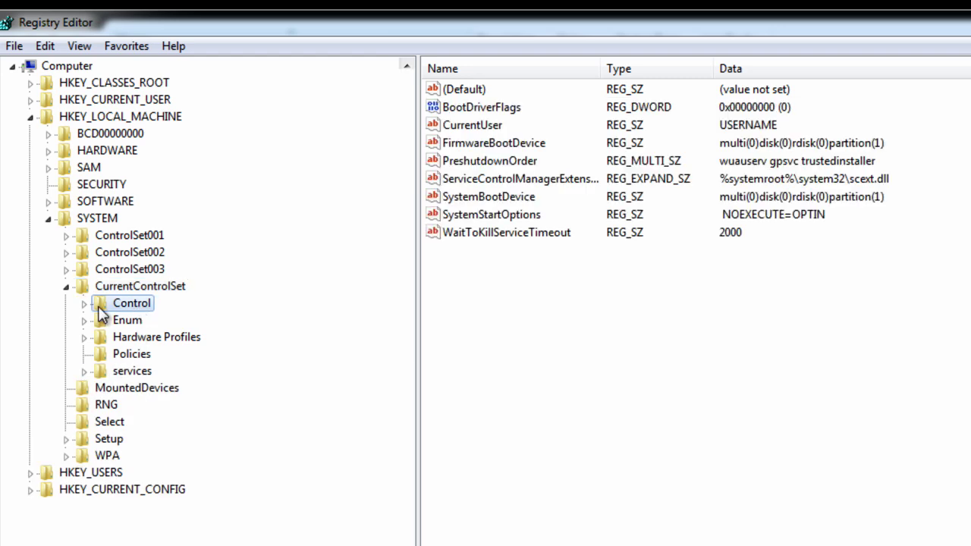
{"action": "left_click", "coordinate": [84, 303]}
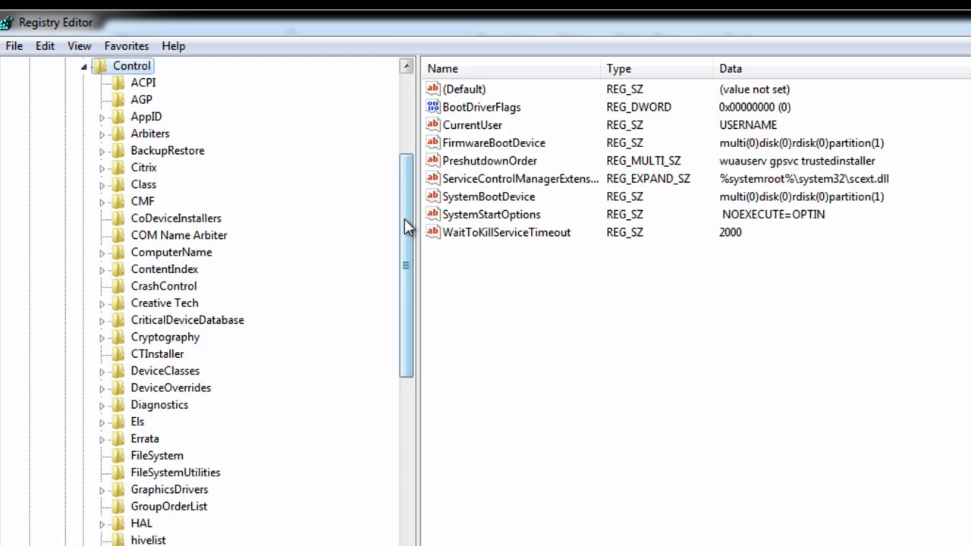
{"action": "left_click", "coordinate": [144, 186]}
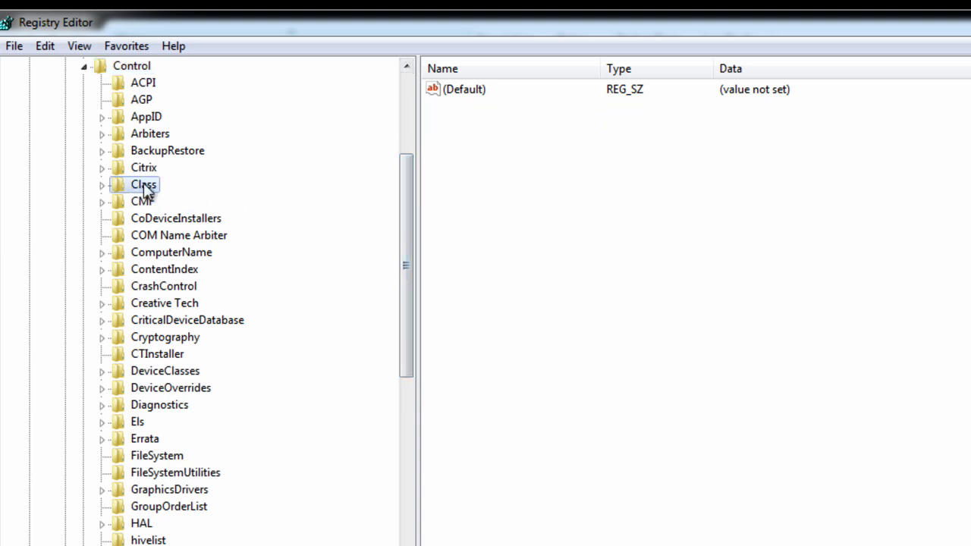
{"action": "left_click", "coordinate": [102, 185]}
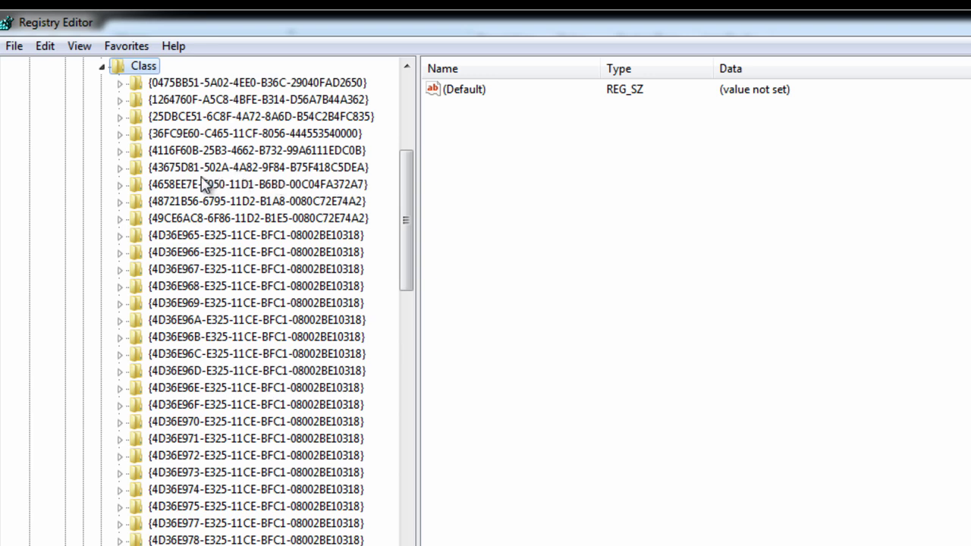
{"action": "left_click", "coordinate": [183, 135]}
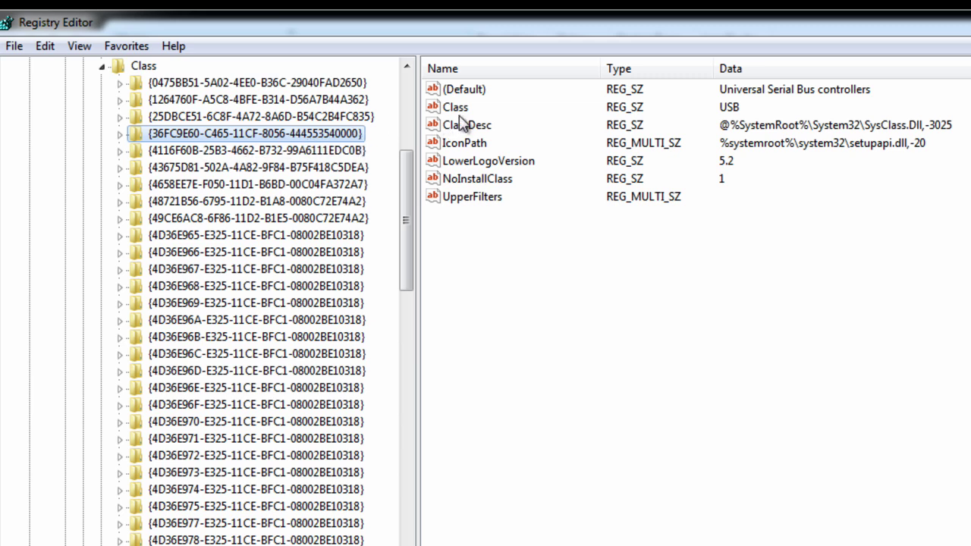
Step: Check the value data of the UpperFilters multi-string value in the USB class key, leaving it as is
{"action": "left_click", "coordinate": [479, 202]}
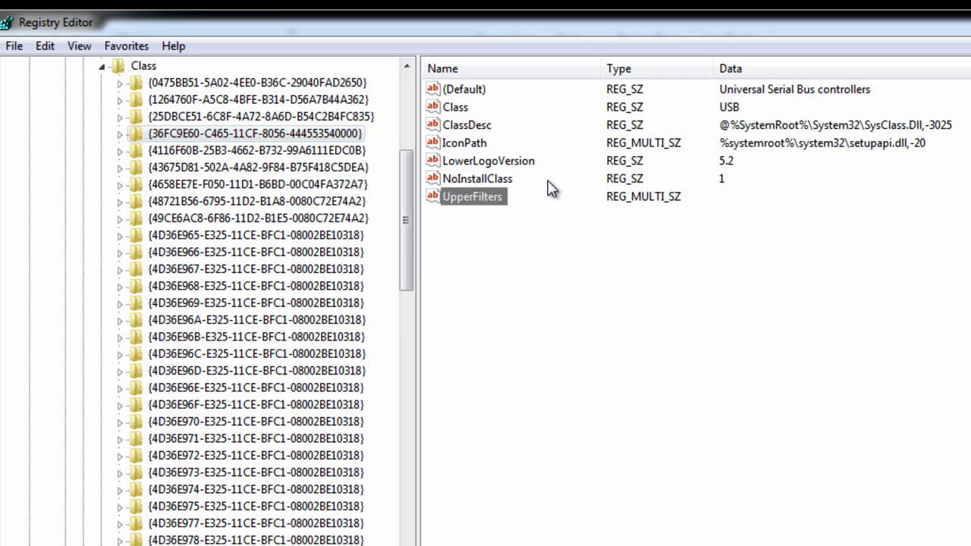
{"action": "left_click", "coordinate": [744, 197]}
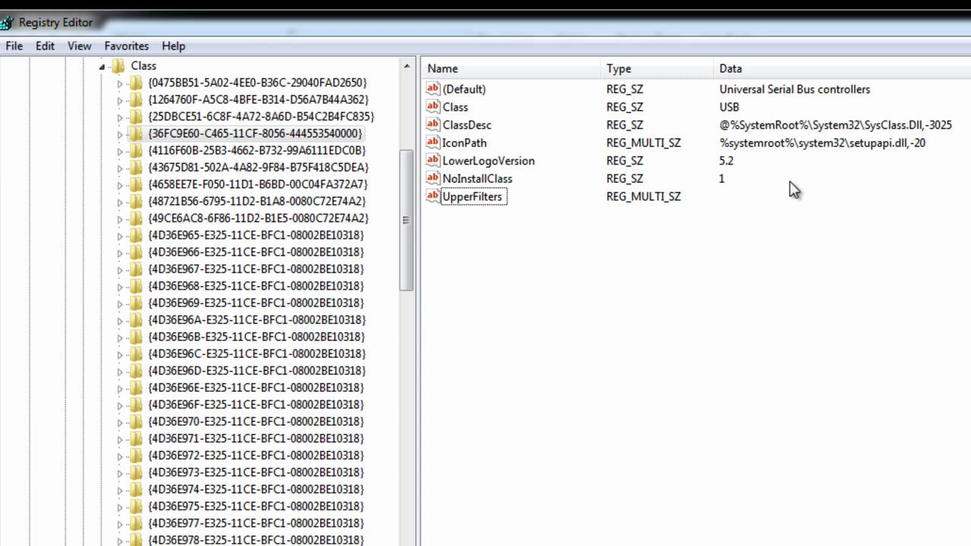
{"action": "left_click", "coordinate": [476, 200]}
{"action": "right_click", "coordinate": [477, 204]}
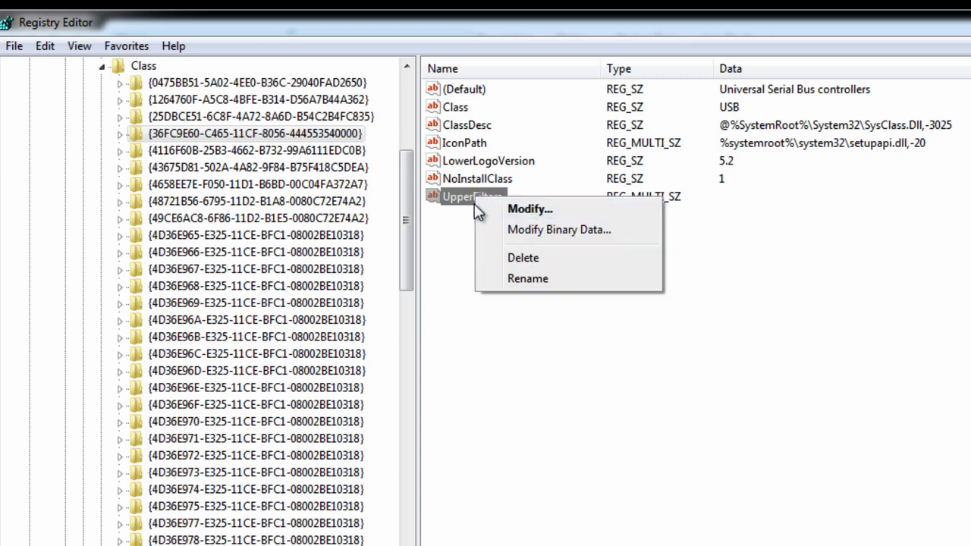
{"action": "left_click", "coordinate": [511, 210]}
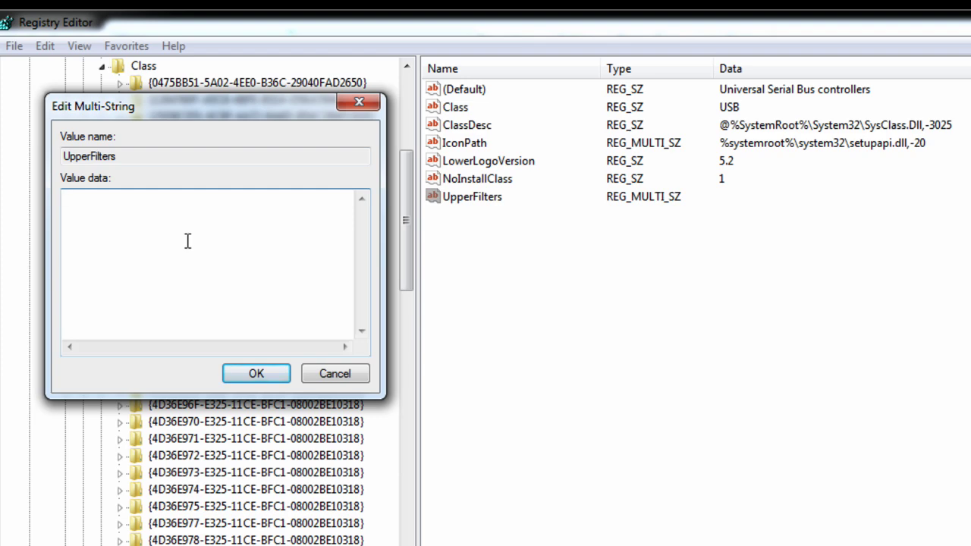
{"action": "left_click", "coordinate": [255, 372]}
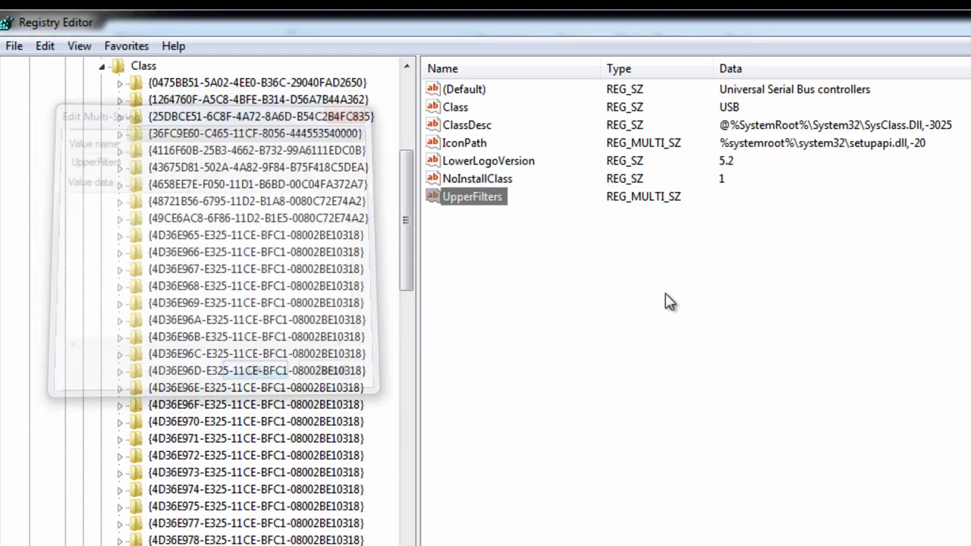
{"action": "left_click_drag", "start_coordinate": [759, 191], "coordinate": [789, 199]}
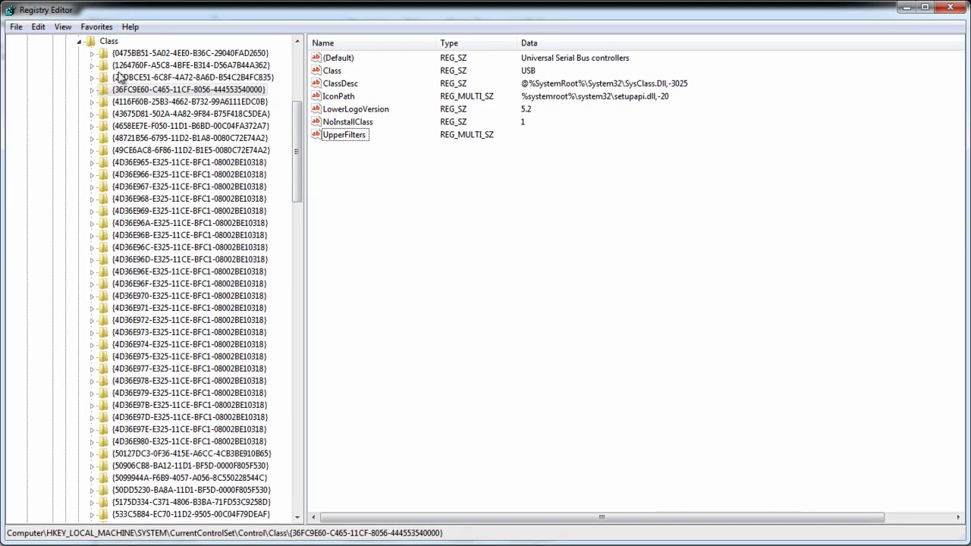
Step: Collapse the Class and Control keys and select the CurrentControlSet key
{"action": "left_click", "coordinate": [78, 41]}
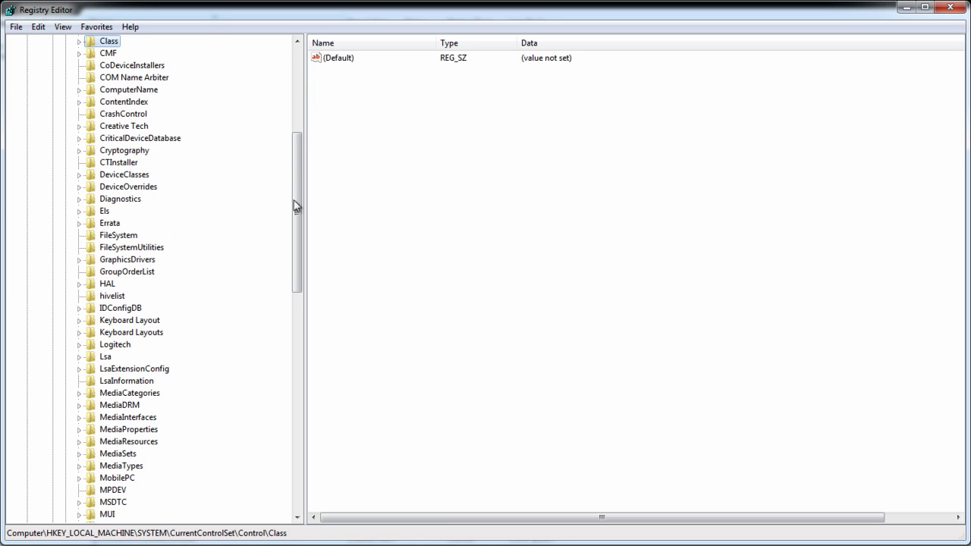
{"action": "left_click_drag", "start_coordinate": [296, 205], "coordinate": [296, 125]}
{"action": "left_click", "coordinate": [66, 152]}
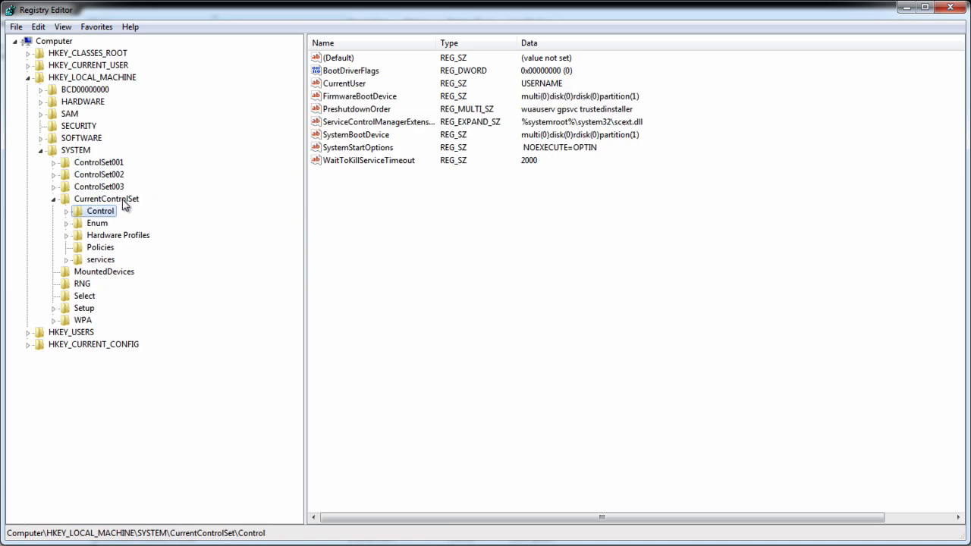
{"action": "left_click", "coordinate": [123, 200]}
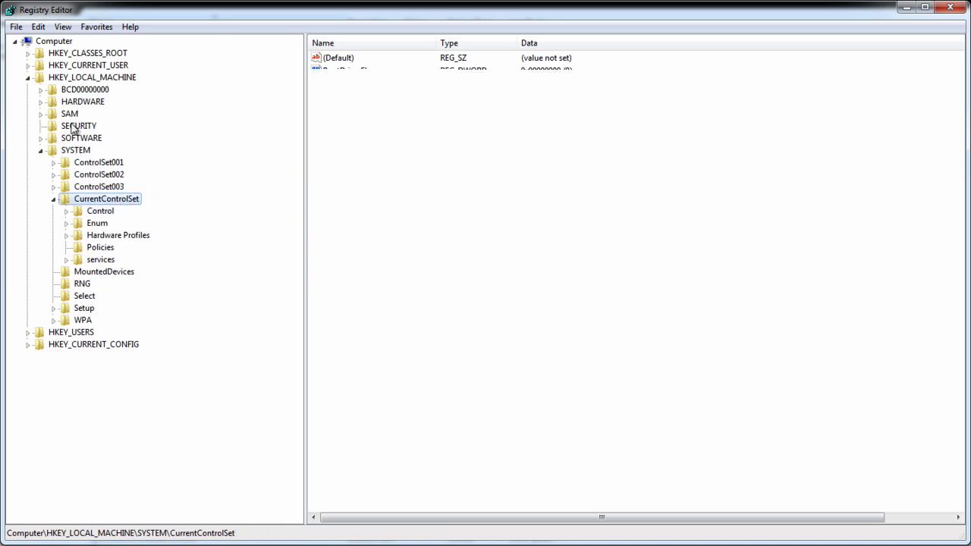
Step: Inspect the values of the HidUsb key under CurrentControlSet\services and close the Registry Editor
{"action": "double_click", "coordinate": [101, 260]}
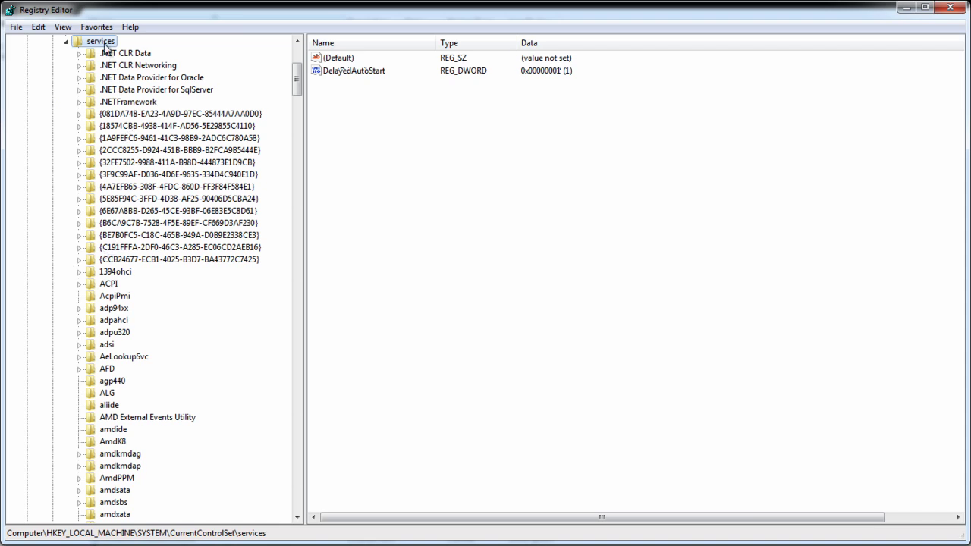
{"action": "scroll", "coordinate": [161, 242], "scroll_direction": "down", "scroll_amount": 16}
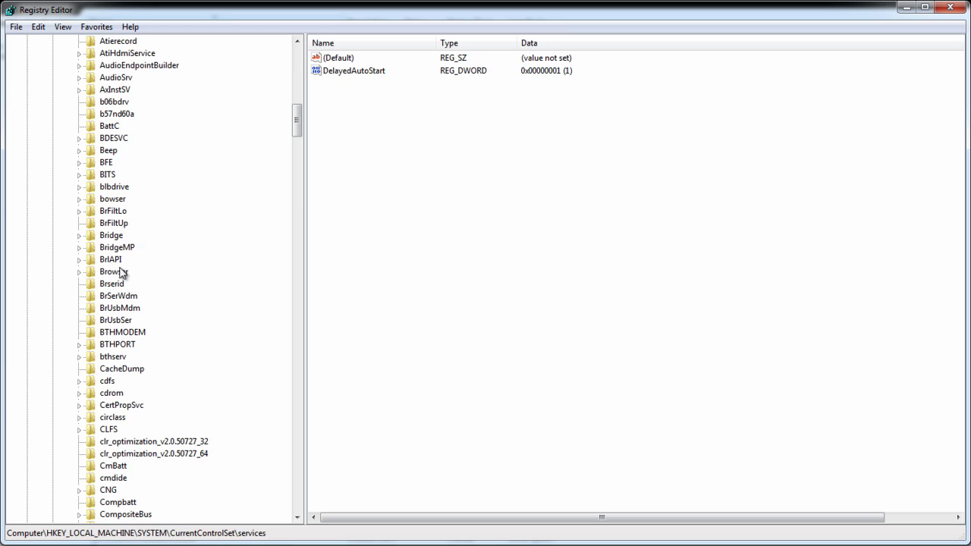
{"action": "scroll", "coordinate": [122, 273], "scroll_direction": "down", "scroll_amount": 18}
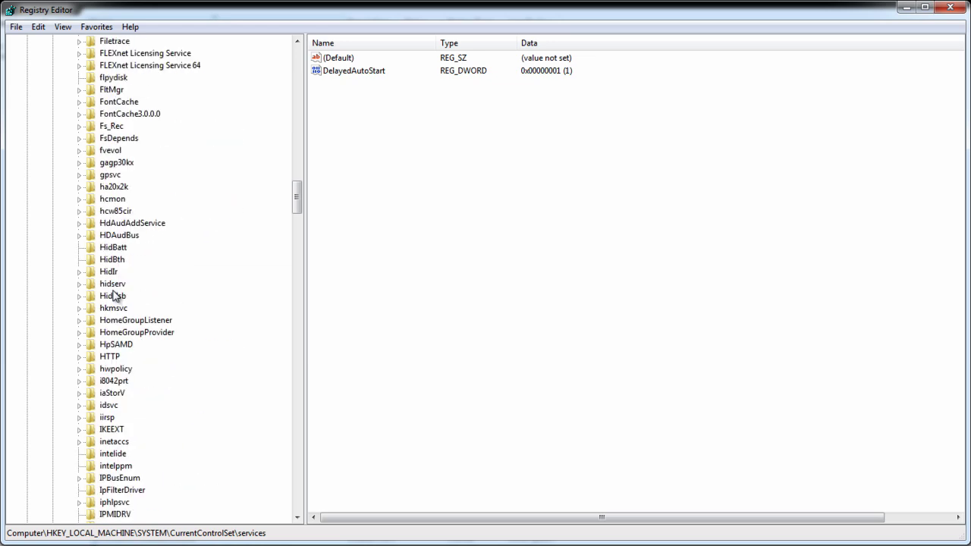
{"action": "left_click", "coordinate": [114, 296]}
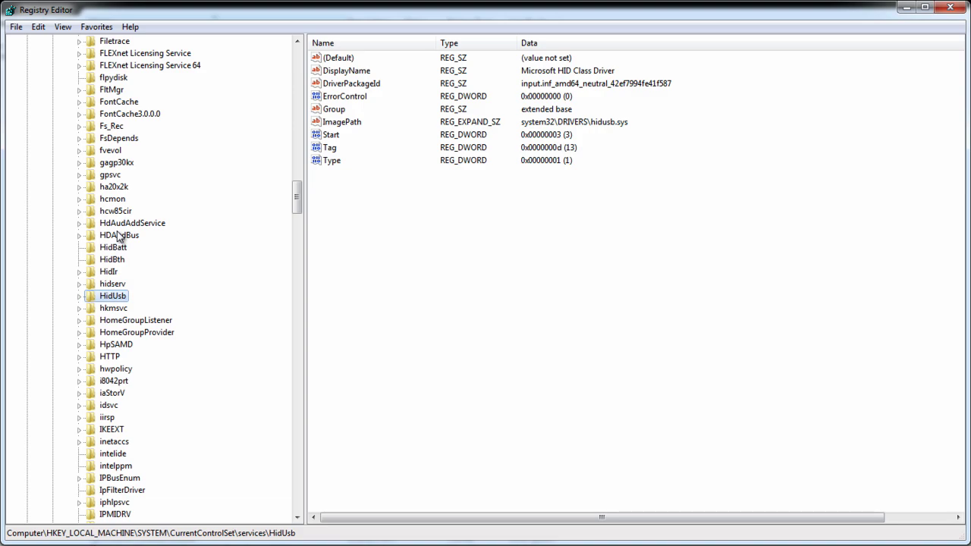
{"action": "left_click", "coordinate": [950, 10]}
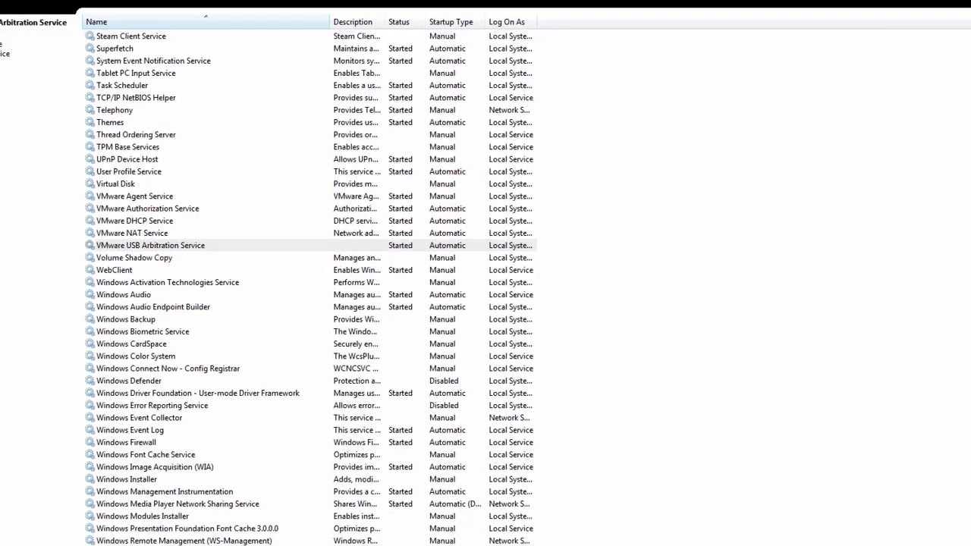
Step: Open a Windows Explorer window and go to the Windows folder on drive C:
{"action": "key", "text": "super"}
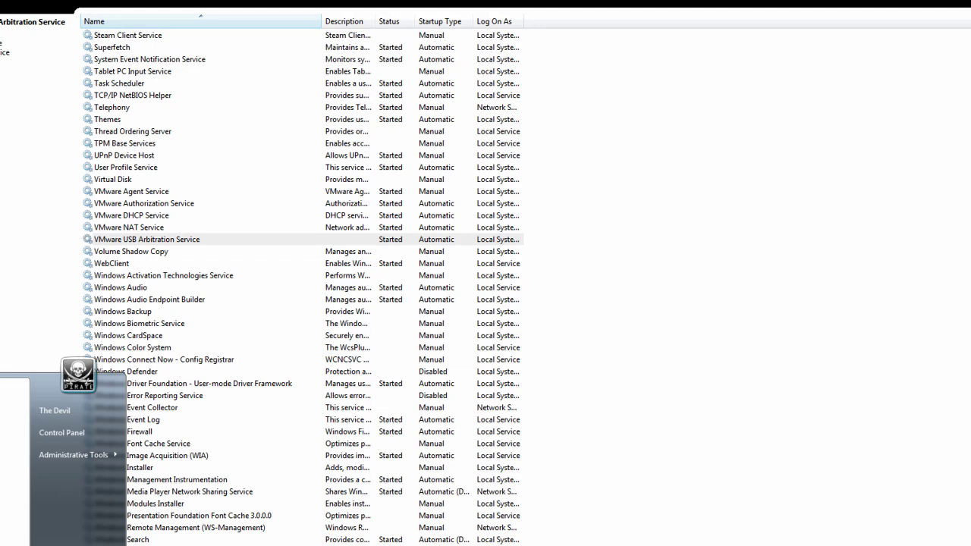
{"action": "left_click", "coordinate": [705, 408]}
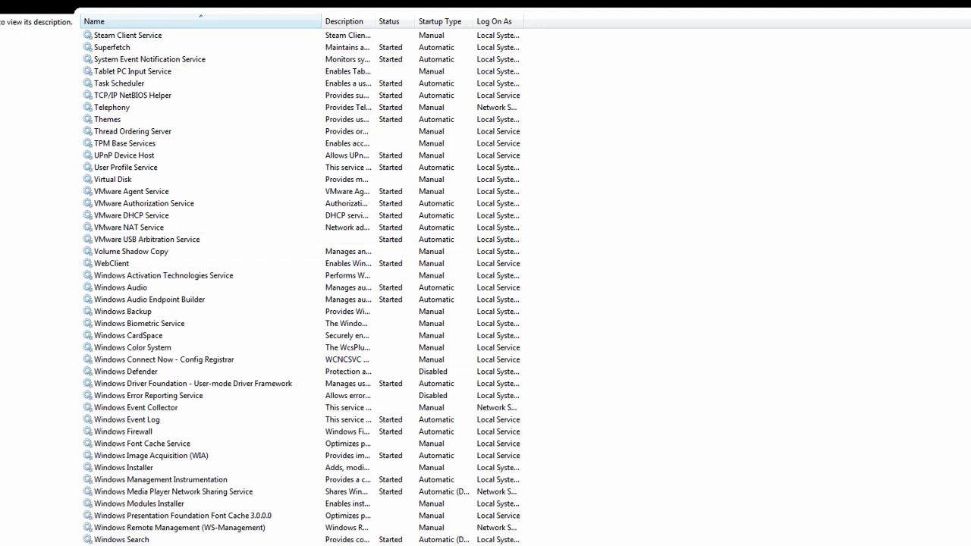
{"action": "key", "text": "super+e"}
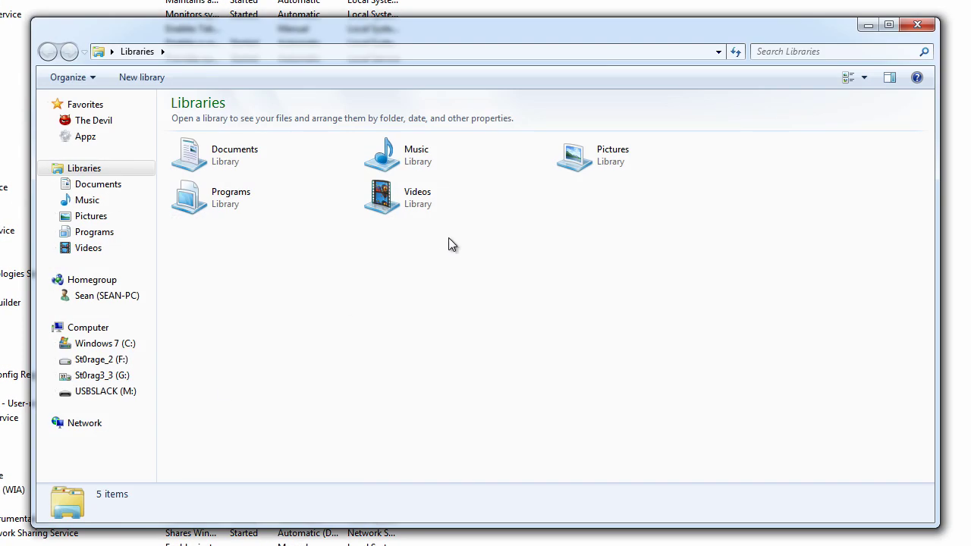
{"action": "left_click", "coordinate": [99, 344]}
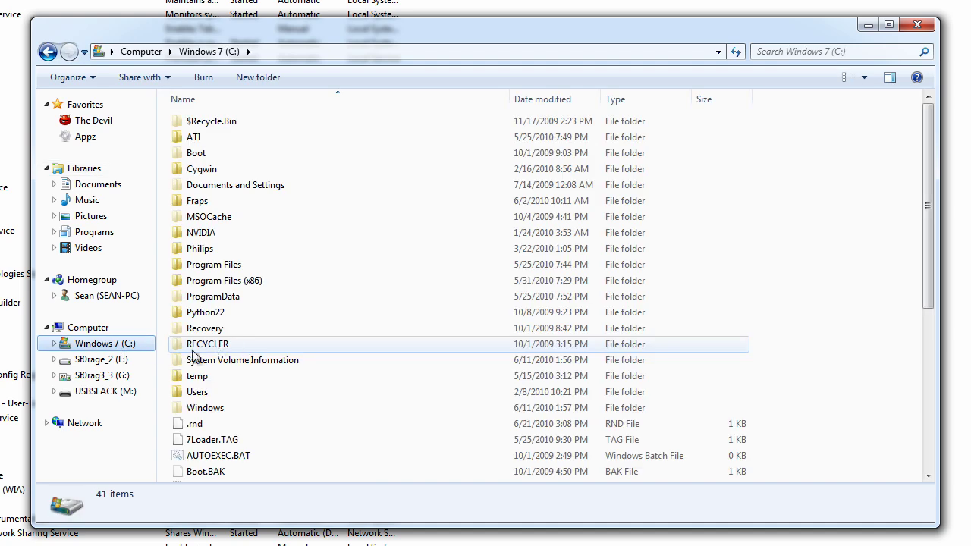
{"action": "double_click", "coordinate": [225, 407]}
Step: Open the drivers folder inside System32
{"action": "left_click", "coordinate": [220, 425]}
{"action": "scroll", "coordinate": [223, 432], "scroll_direction": "down", "scroll_amount": 9}
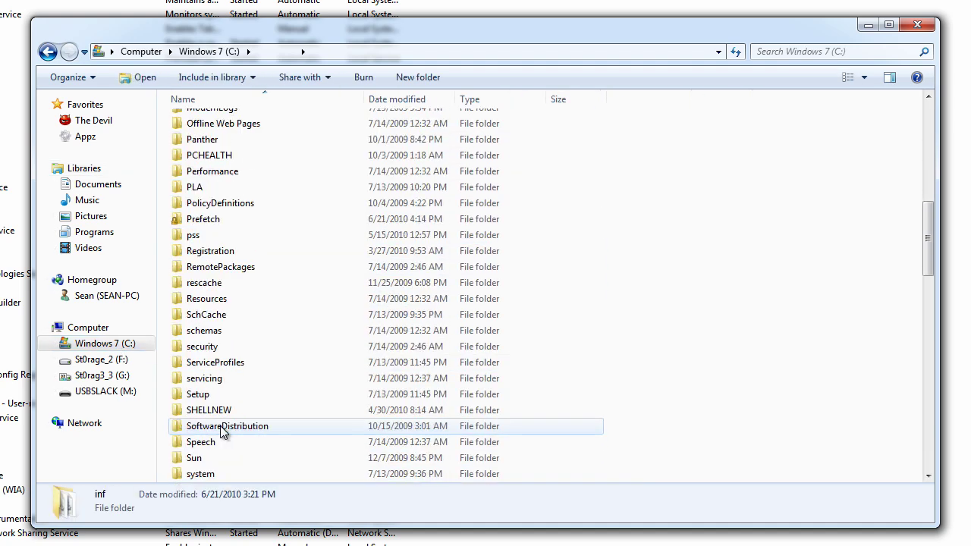
{"action": "scroll", "coordinate": [246, 365], "scroll_direction": "down", "scroll_amount": 3}
{"action": "double_click", "coordinate": [226, 347]}
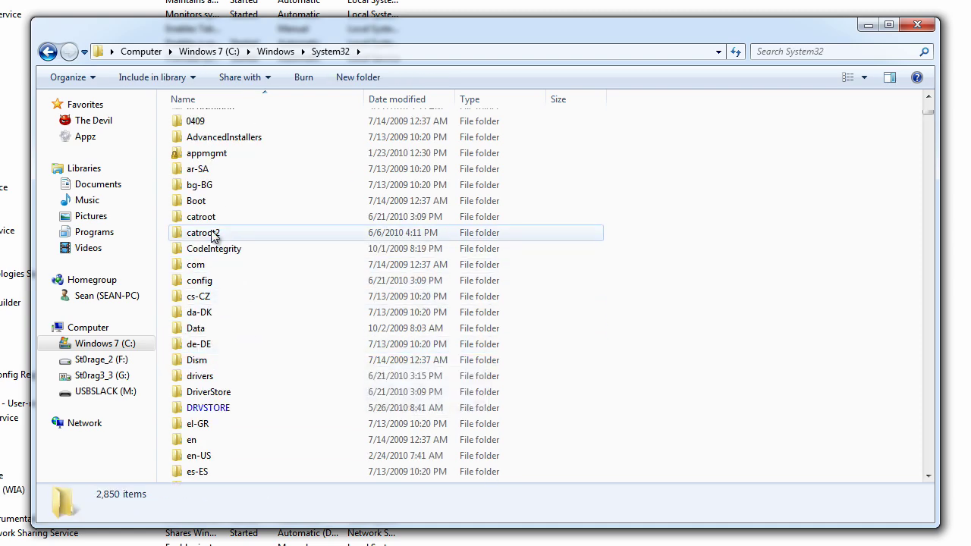
{"action": "left_click", "coordinate": [213, 377]}
{"action": "double_click", "coordinate": [214, 382]}
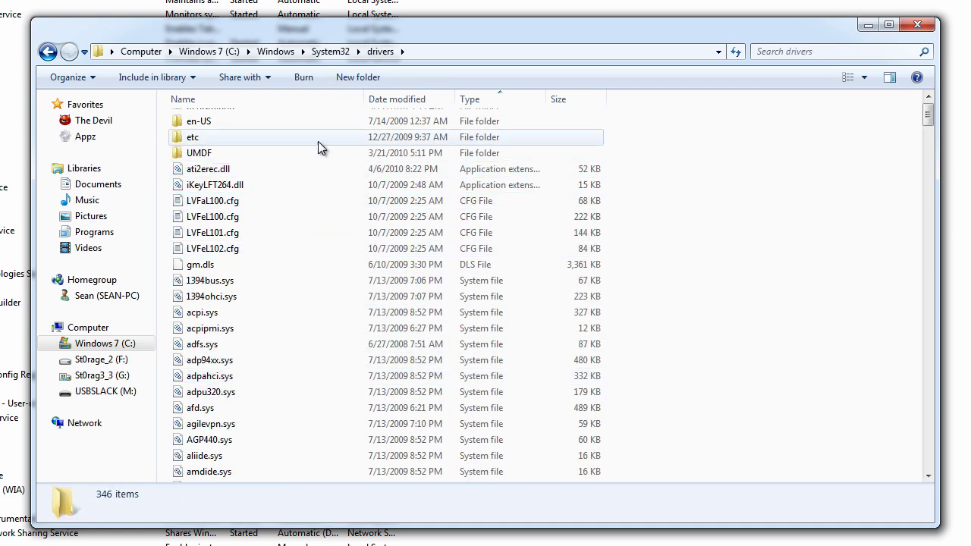
Step: Look through the system files in the drivers folder and close the folder window
{"action": "scroll", "coordinate": [286, 291], "scroll_direction": "down", "scroll_amount": 20}
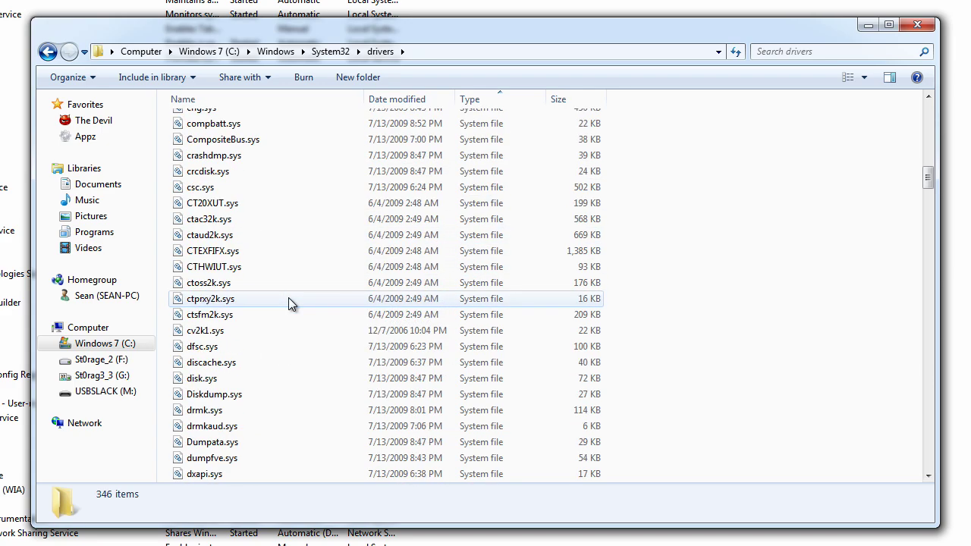
{"action": "scroll", "coordinate": [318, 297], "scroll_direction": "down", "scroll_amount": 20}
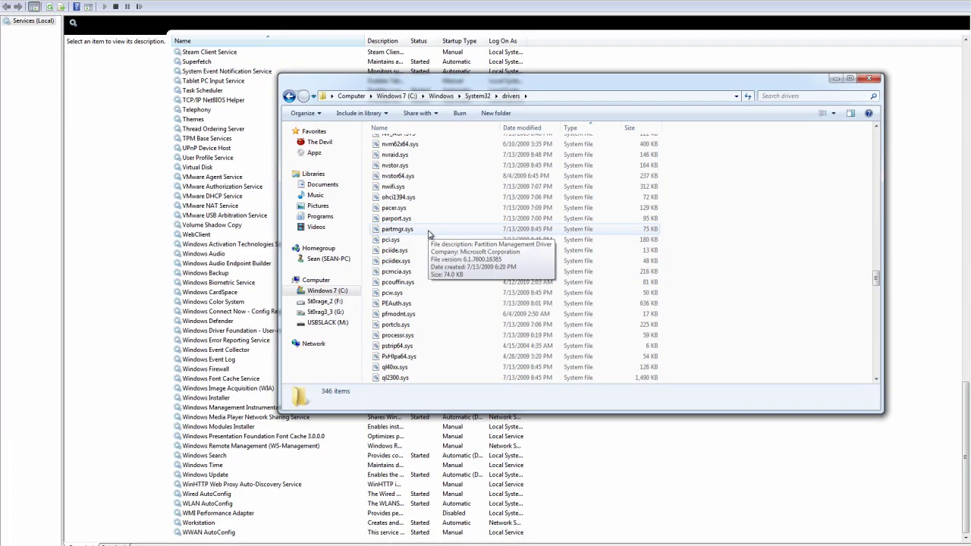
{"action": "left_click", "coordinate": [873, 79]}
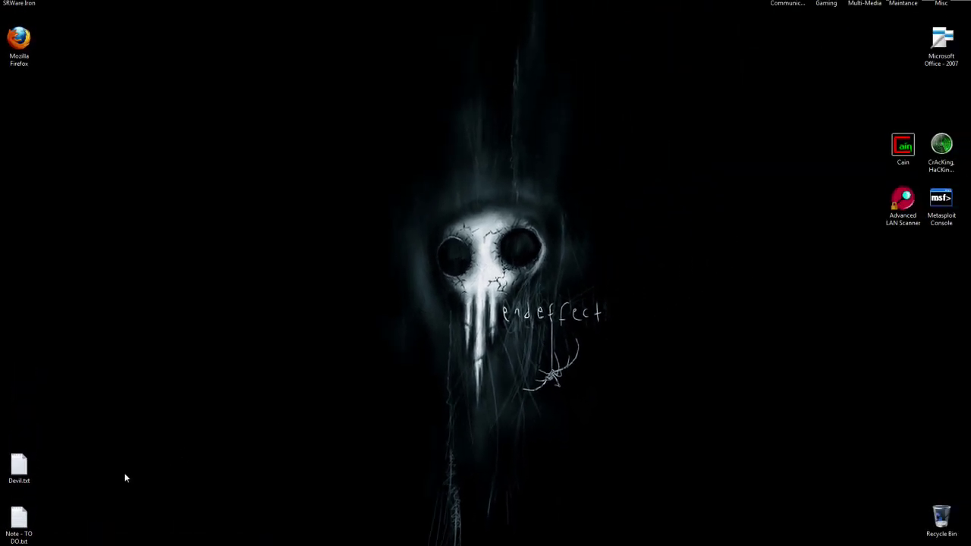
Step: Open the Control Panel and go through Network and Internet to the Network Connections list
{"action": "key", "text": "super"}
{"action": "left_click", "coordinate": [174, 377]}
{"action": "left_click", "coordinate": [460, 45]}
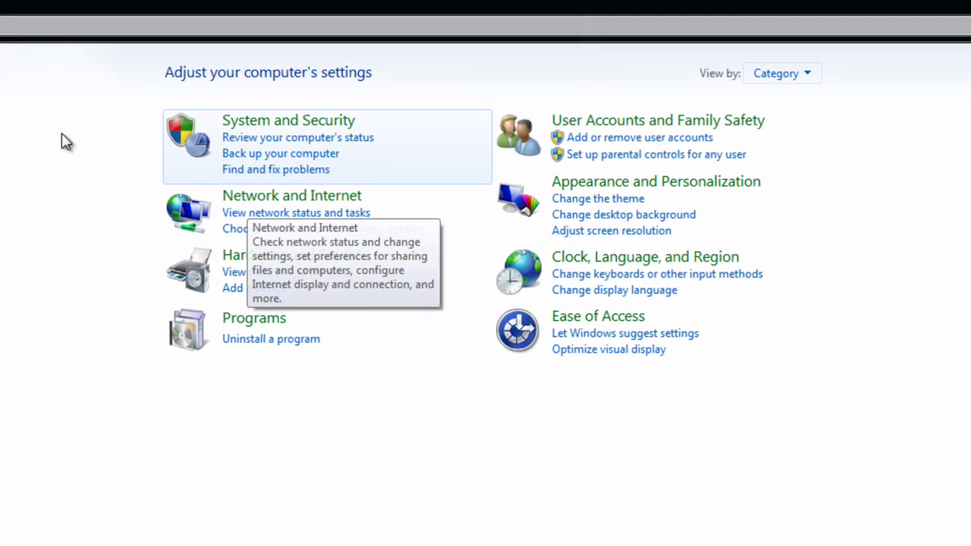
{"action": "left_click", "coordinate": [262, 200]}
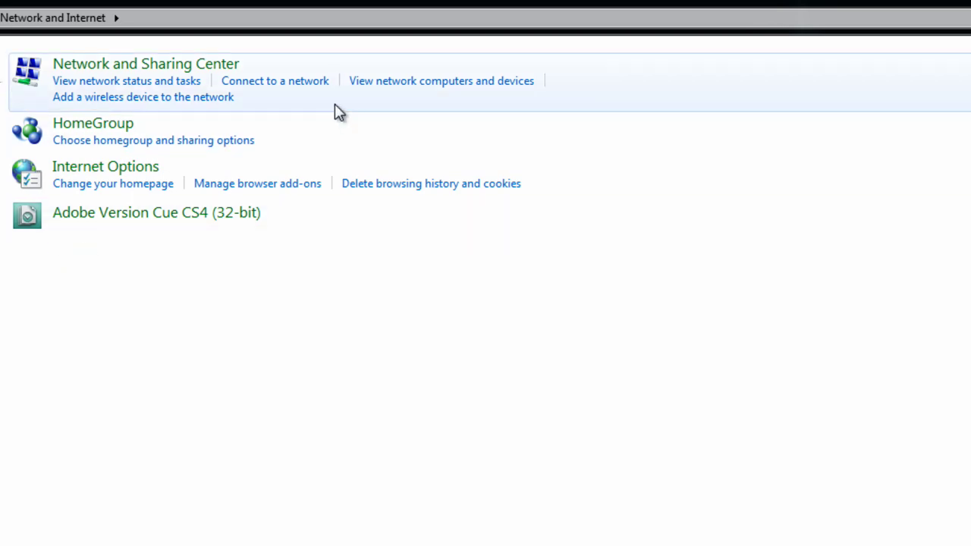
{"action": "left_click", "coordinate": [152, 61]}
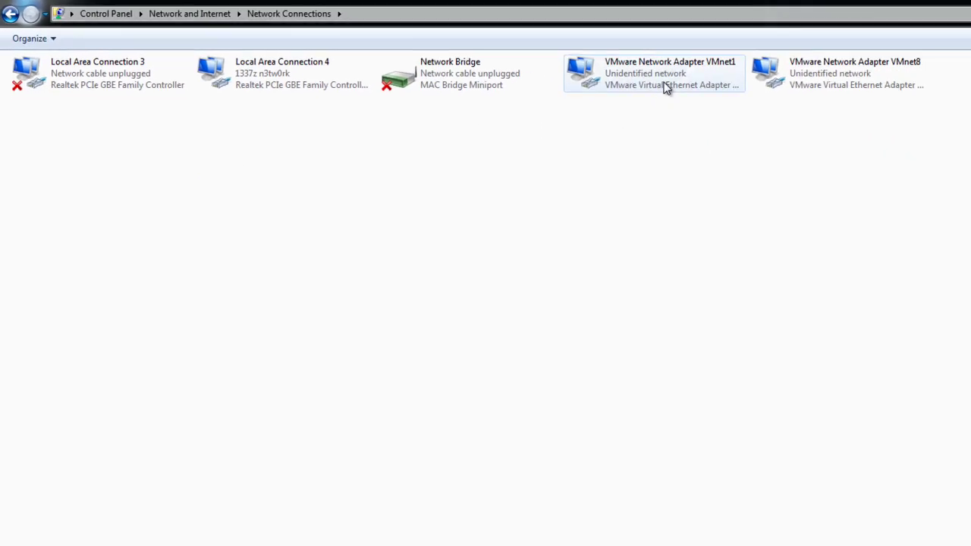
Step: Review the VMware Network Adapter VMnet1 and VMnet8 connections alongside Local Area Connection 4
{"action": "left_click", "coordinate": [665, 87]}
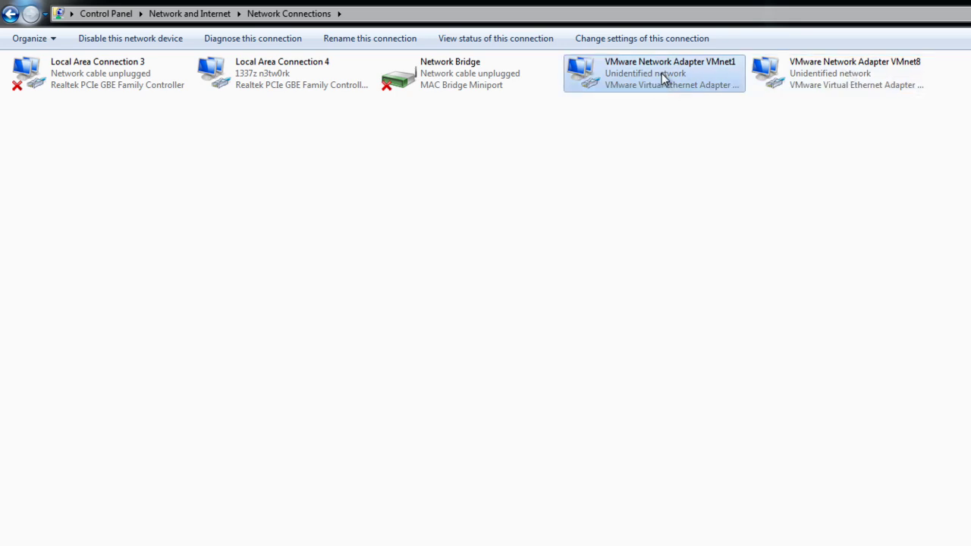
{"action": "left_click", "coordinate": [823, 91]}
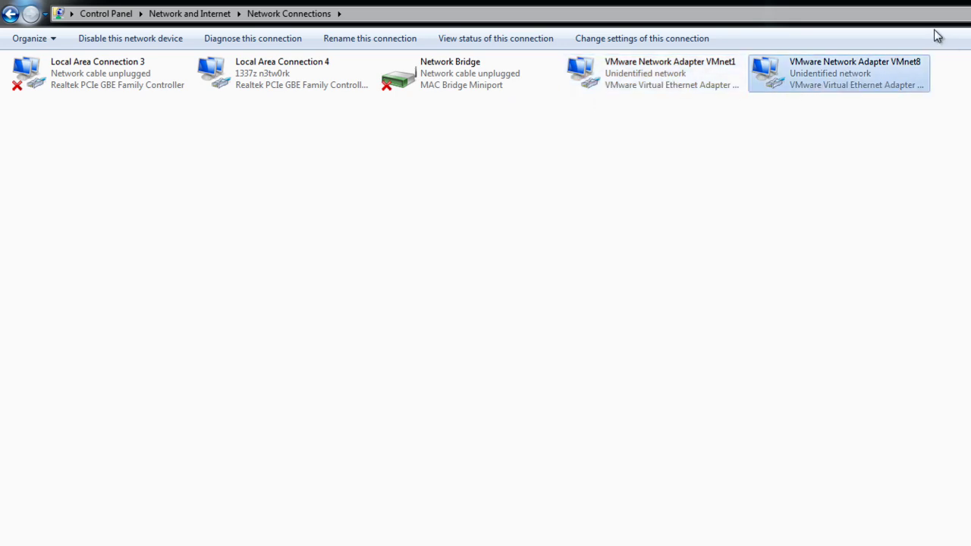
{"action": "left_click", "coordinate": [870, 254]}
{"action": "left_click", "coordinate": [683, 79]}
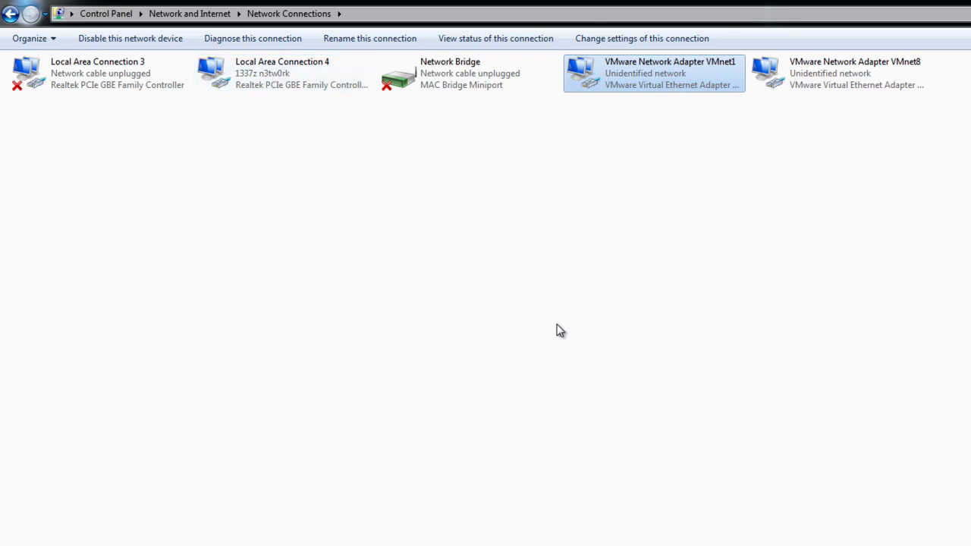
{"action": "left_click", "coordinate": [300, 61]}
{"action": "left_click", "coordinate": [628, 66]}
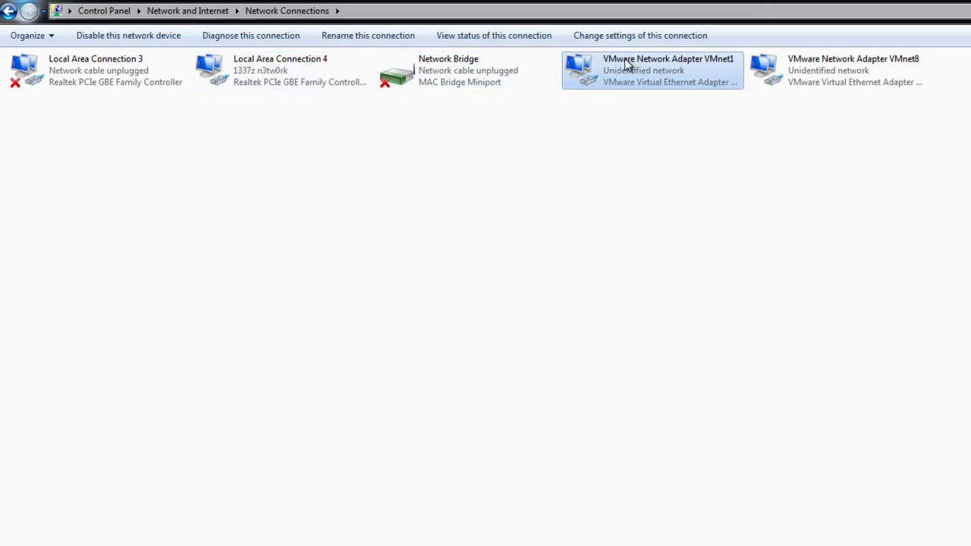
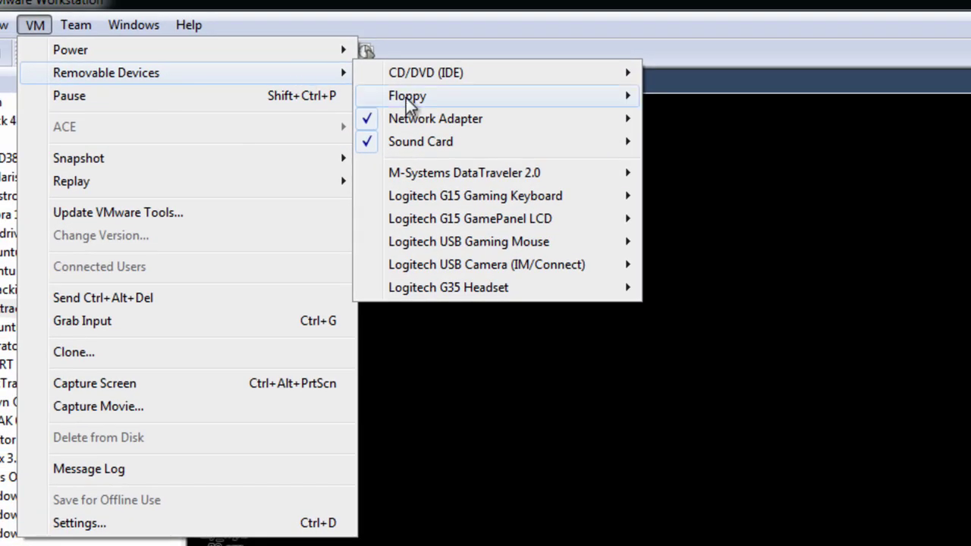
Step: Switch to VMware Workstation, check the virtual machine's network adapter connection settings and close them without changes
{"action": "mouse_move", "coordinate": [481, 121]}
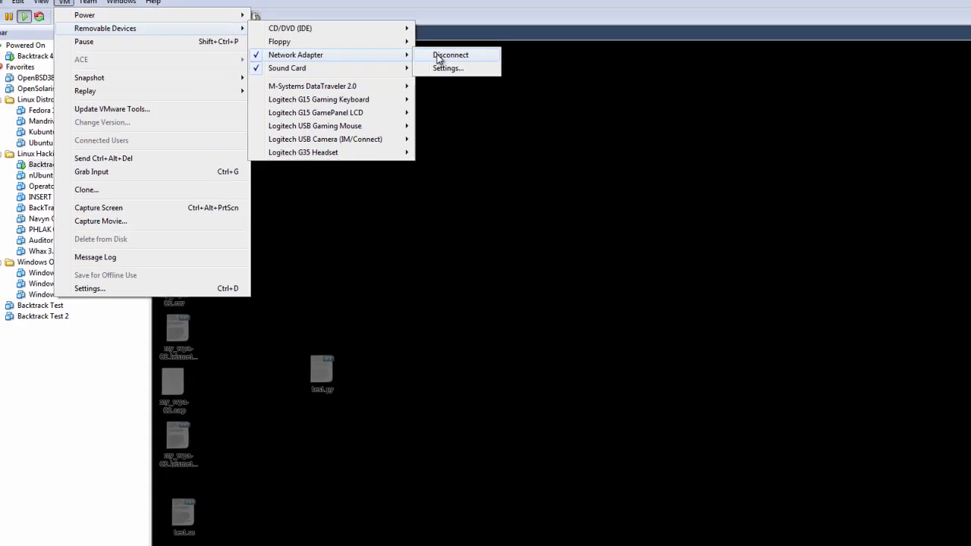
{"action": "left_click", "coordinate": [689, 144]}
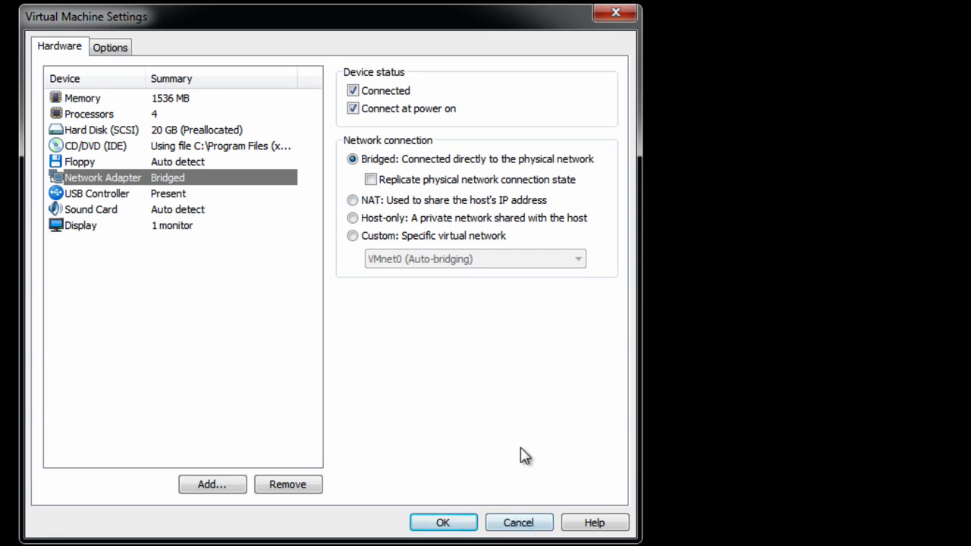
{"action": "left_click", "coordinate": [518, 522]}
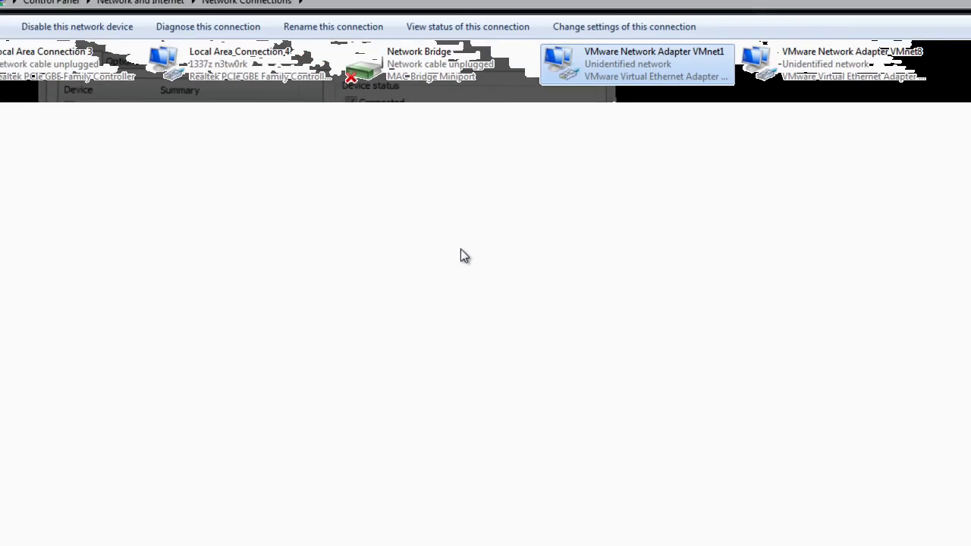
Step: Return to Network Connections and check the available actions for the VMware Network Adapter VMnet1 and VMnet8 connections
{"action": "left_click", "coordinate": [626, 204]}
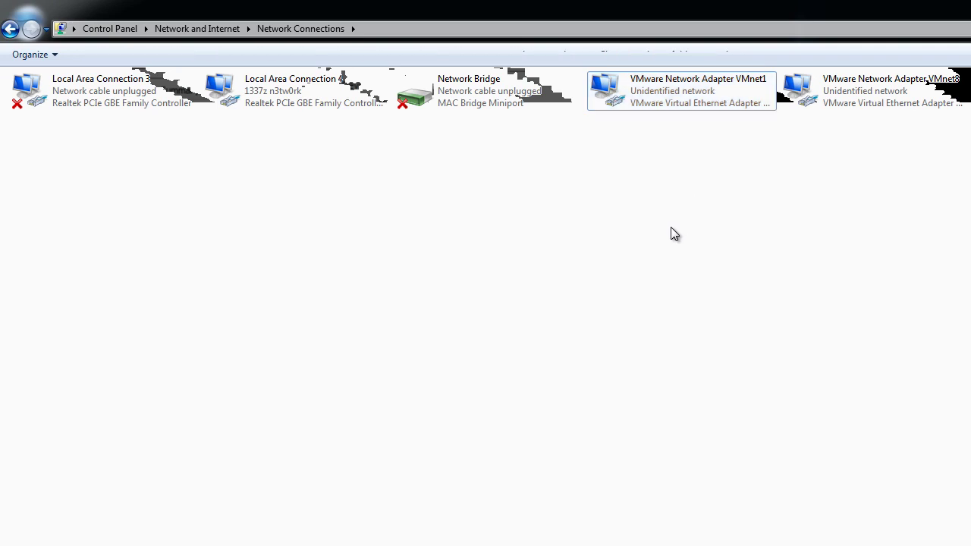
{"action": "left_click", "coordinate": [685, 99]}
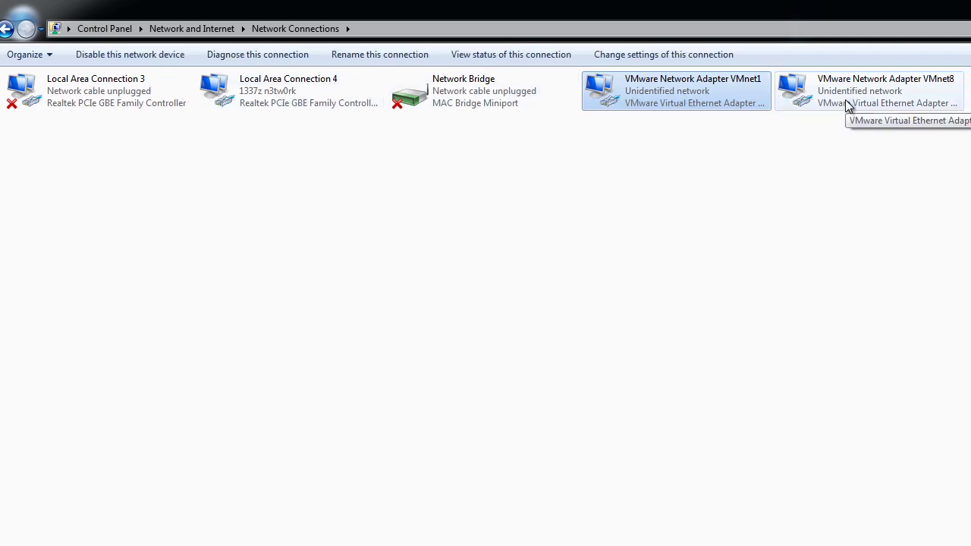
{"action": "left_click", "coordinate": [633, 91], "text": "ctrl"}
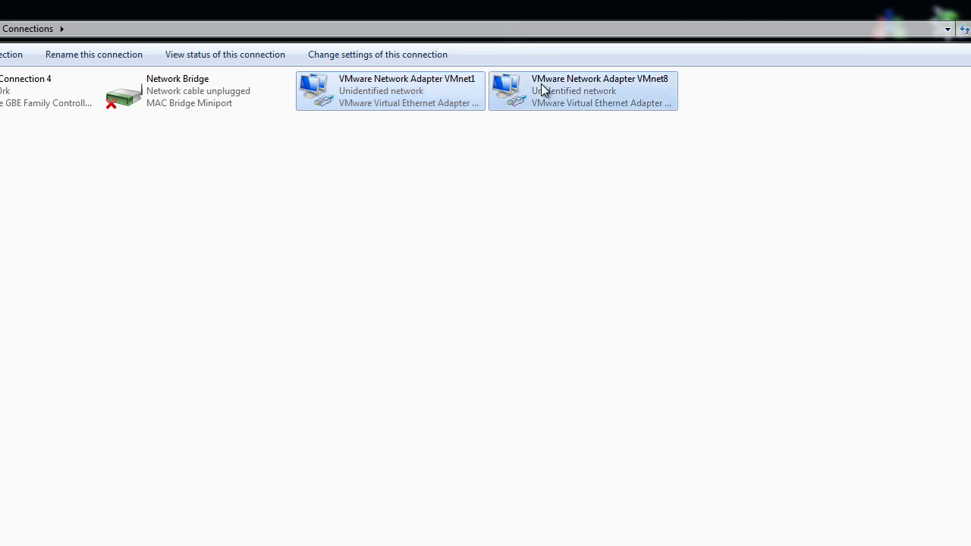
{"action": "right_click", "coordinate": [408, 91]}
{"action": "left_click", "coordinate": [351, 117]}
{"action": "right_click", "coordinate": [361, 94]}
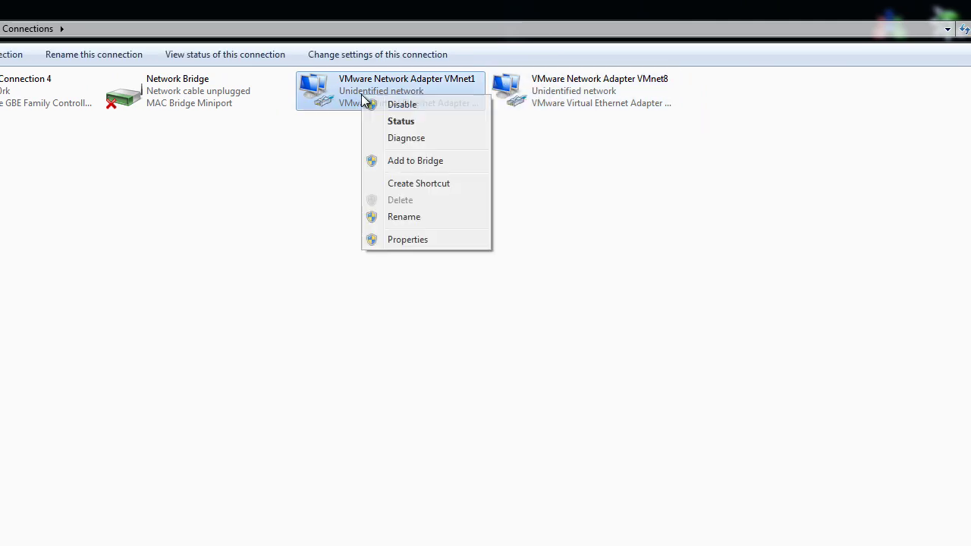
{"action": "left_click", "coordinate": [559, 103]}
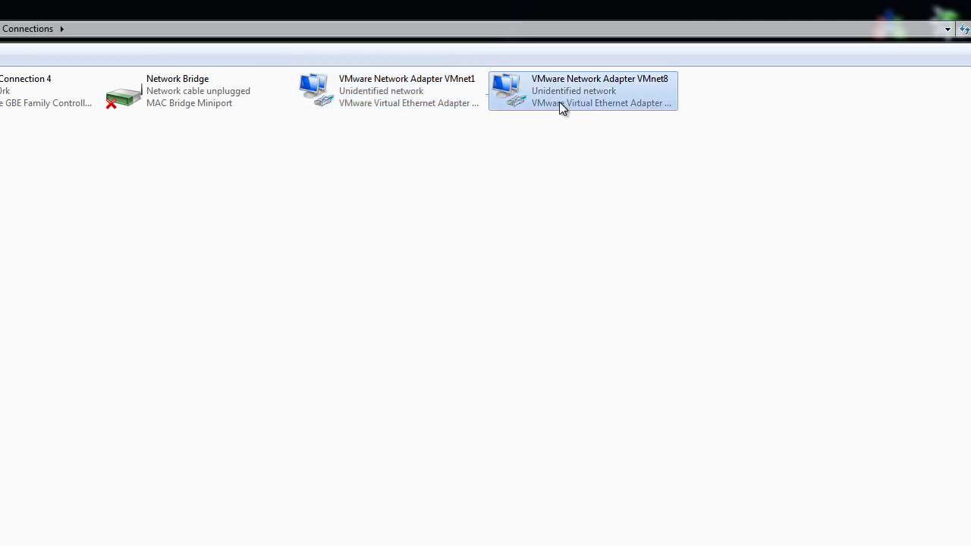
{"action": "right_click", "coordinate": [561, 104]}
{"action": "left_click", "coordinate": [570, 111]}
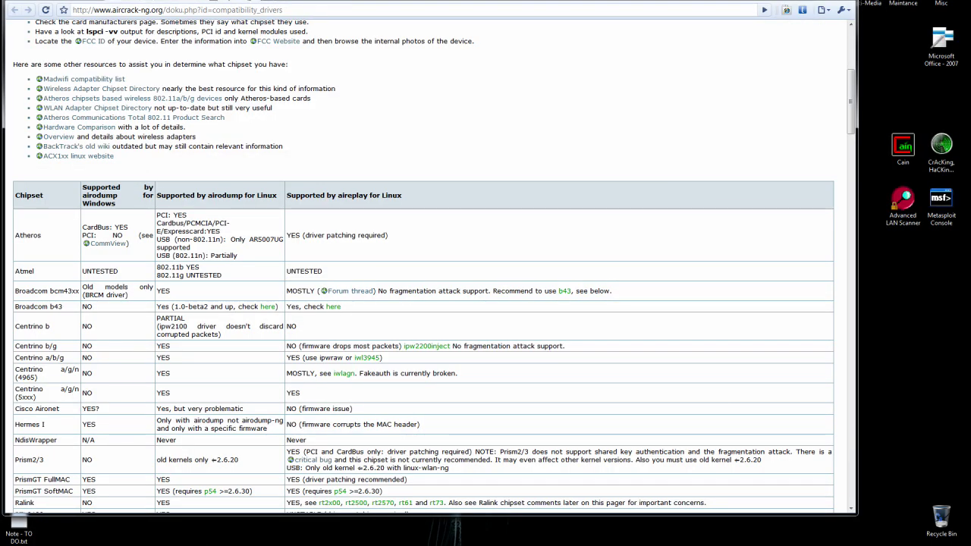
Step: Show the browser full screen, switch to the HCL:Wireless page and look through its list of tested wireless cards
{"action": "key", "text": "F11"}
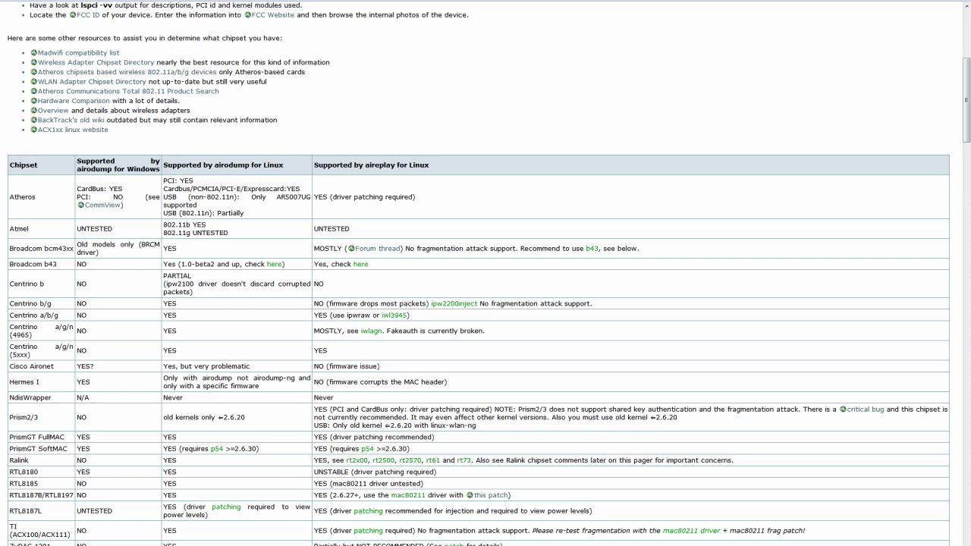
{"action": "key", "text": "ctrl+Tab"}
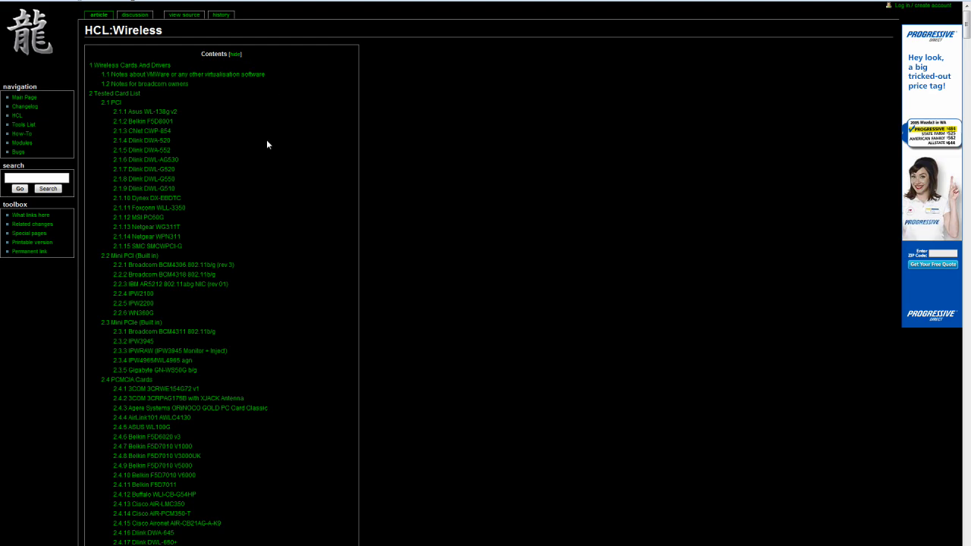
{"action": "scroll", "coordinate": [267, 140], "scroll_direction": "down", "scroll_amount": 10}
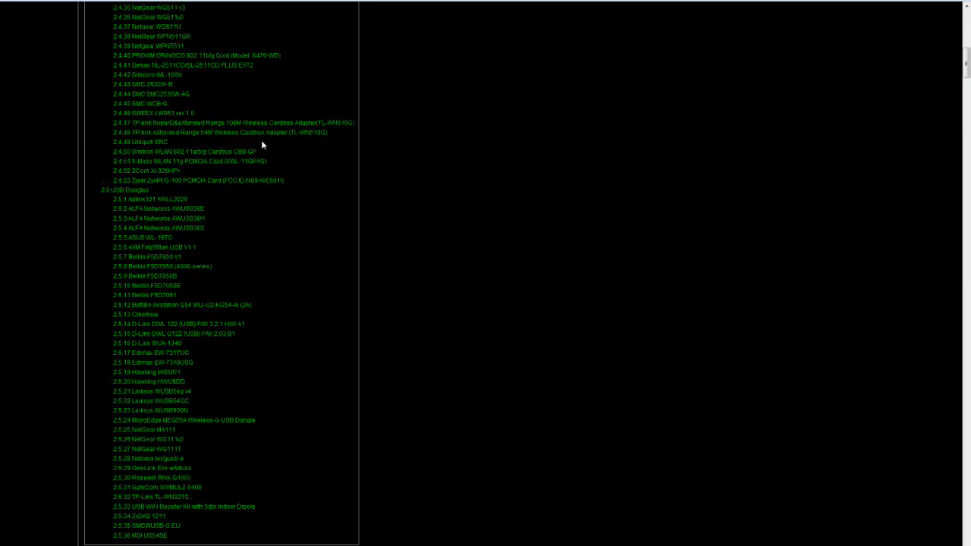
{"action": "scroll", "coordinate": [262, 144], "scroll_direction": "up", "scroll_amount": 10}
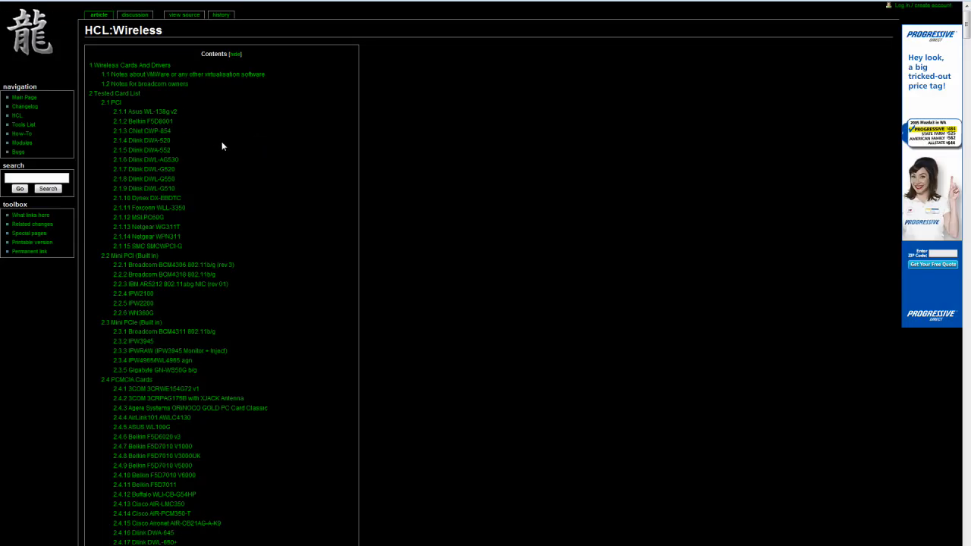
{"action": "scroll", "coordinate": [236, 148], "scroll_direction": "down", "scroll_amount": 14}
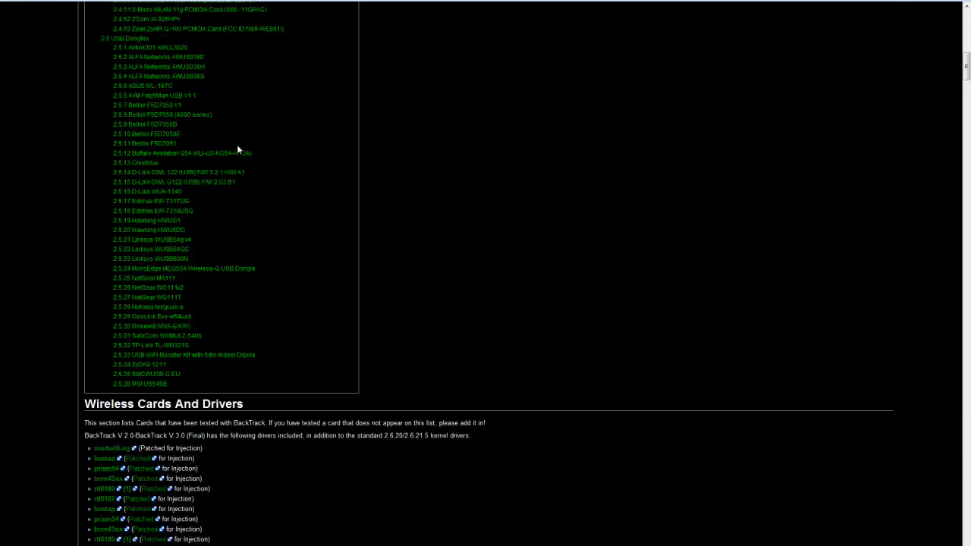
{"action": "scroll", "coordinate": [237, 145], "scroll_direction": "up", "scroll_amount": 14}
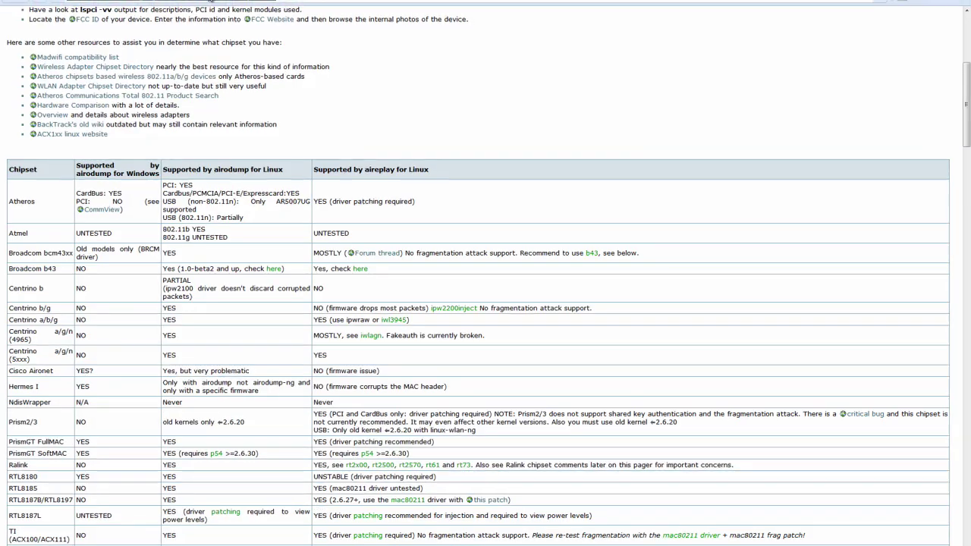
Step: Leave full screen and examine the chipset and driver tables on the Aircrack-ng compatibility_drivers page
{"action": "key", "text": "F11"}
{"action": "scroll", "coordinate": [314, 143], "scroll_direction": "up", "scroll_amount": 5}
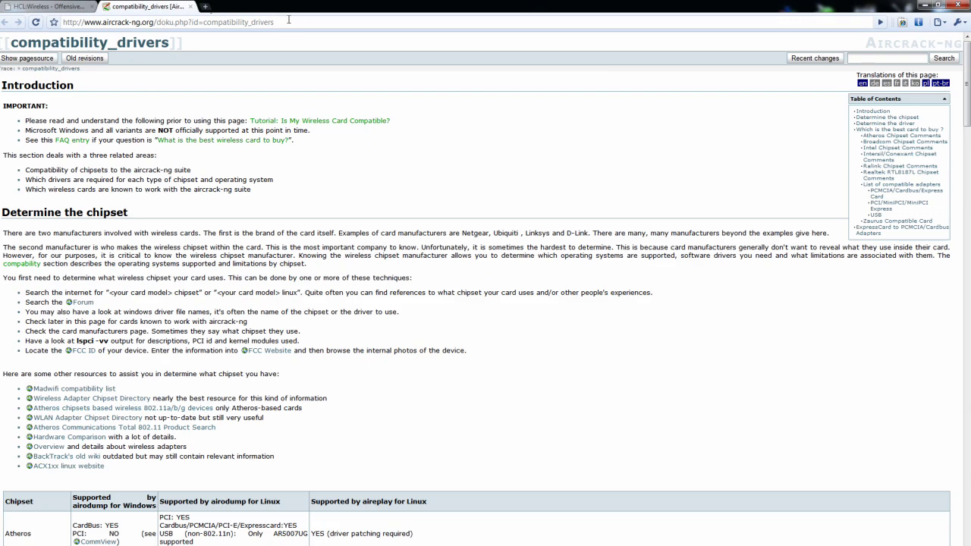
{"action": "scroll", "coordinate": [211, 247], "scroll_direction": "down", "scroll_amount": 7}
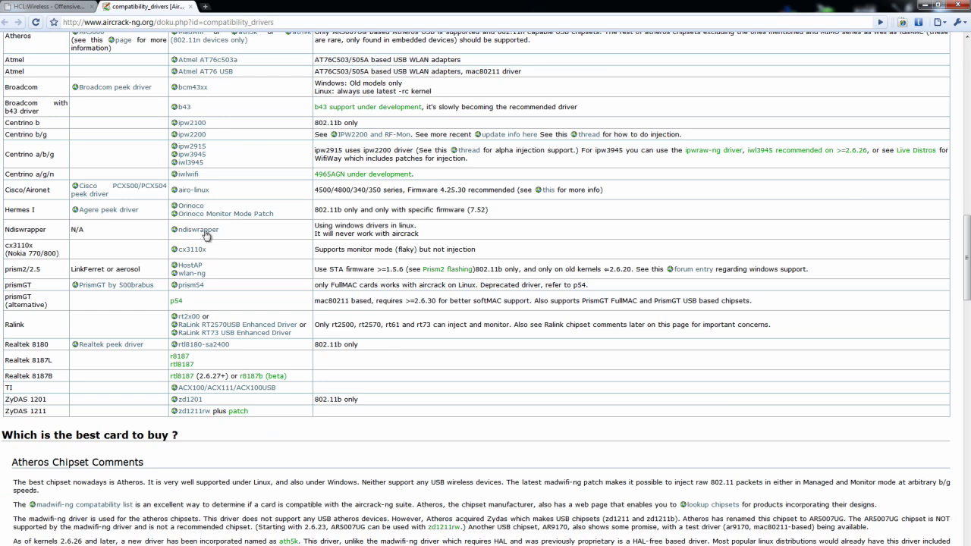
{"action": "scroll", "coordinate": [206, 232], "scroll_direction": "up", "scroll_amount": 5}
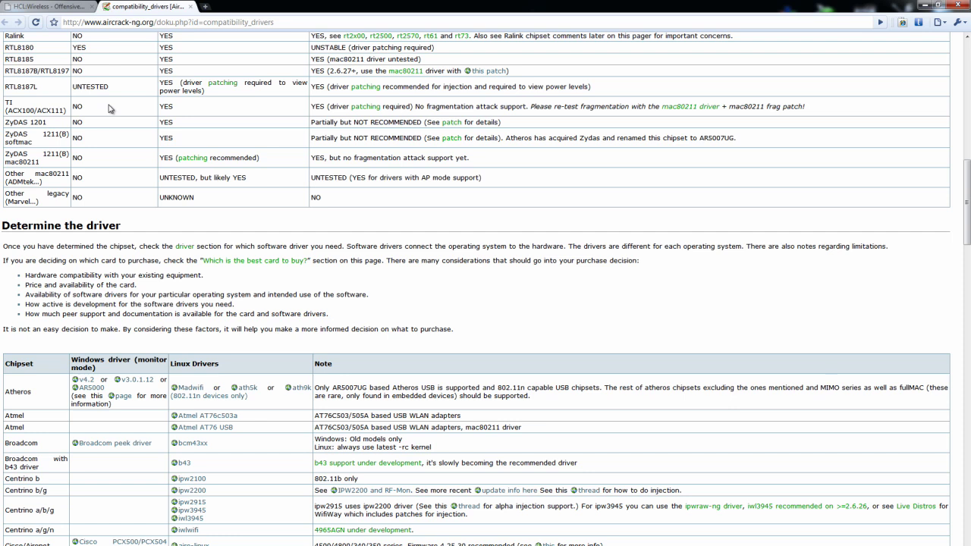
Step: Open a new browser tab beside the wireless compatibility pages
{"action": "left_click", "coordinate": [205, 7]}
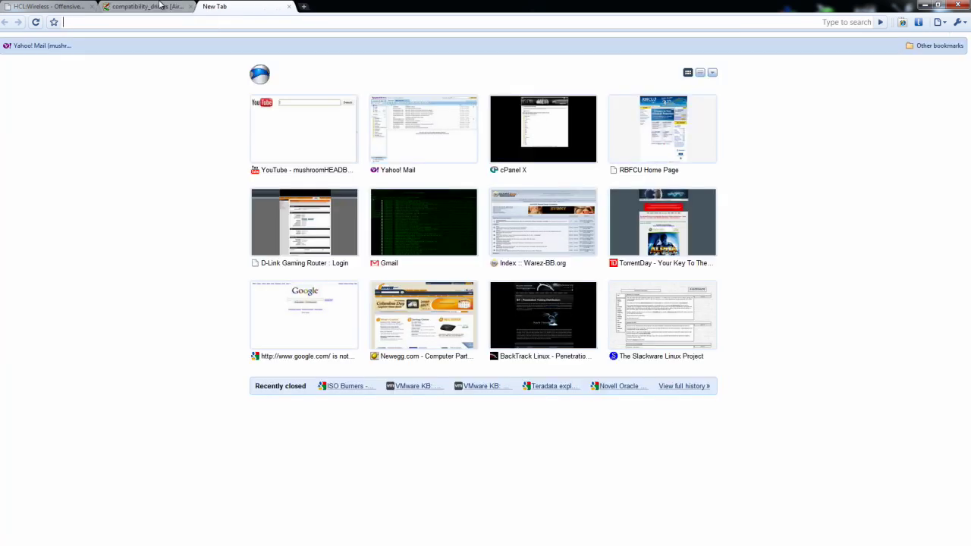